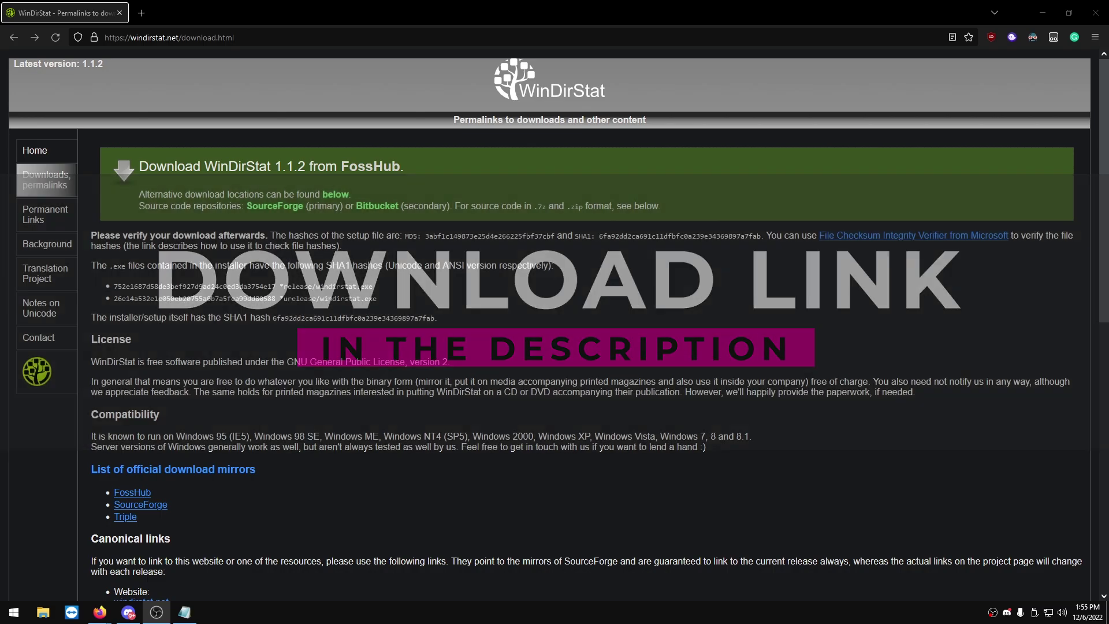
- Download the WinDirStat Windows installer from FossHub in Firefox
click(427, 164)
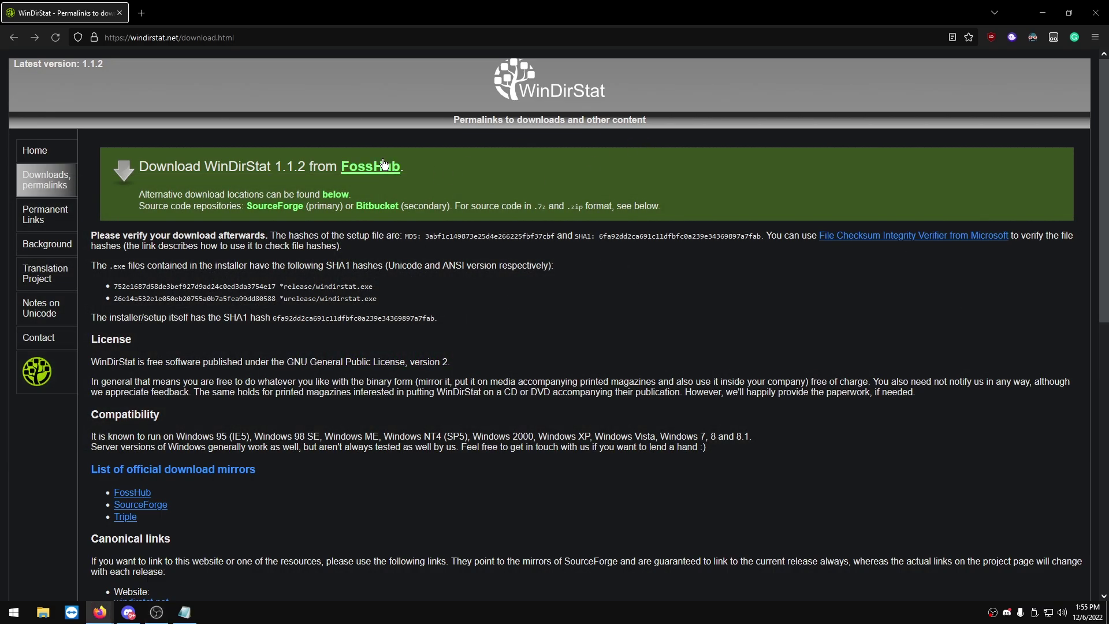
click(359, 171)
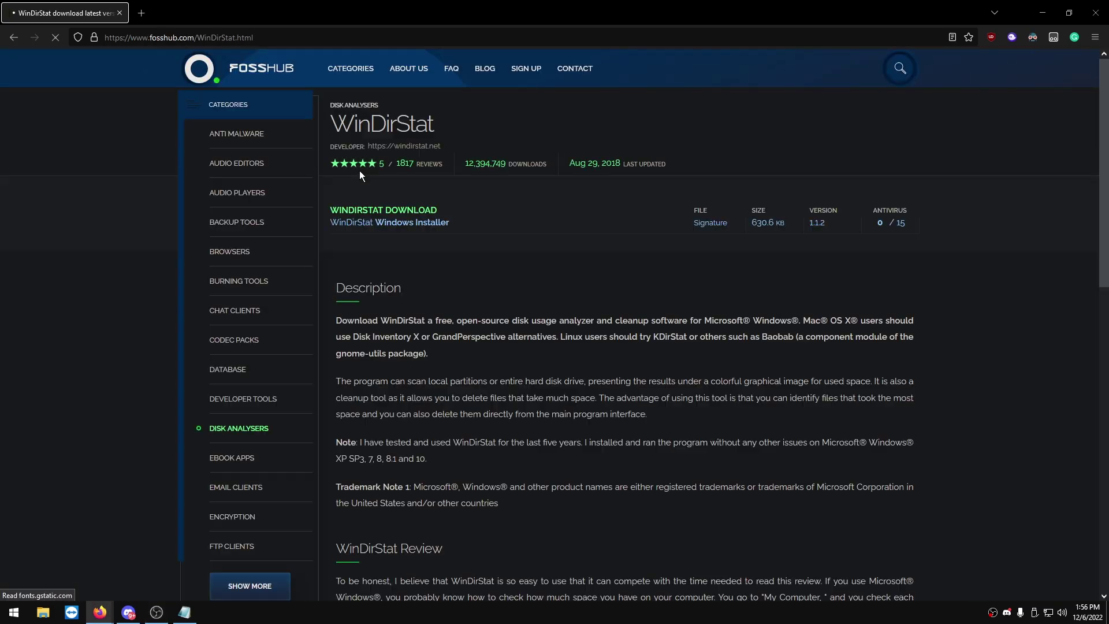
click(387, 275)
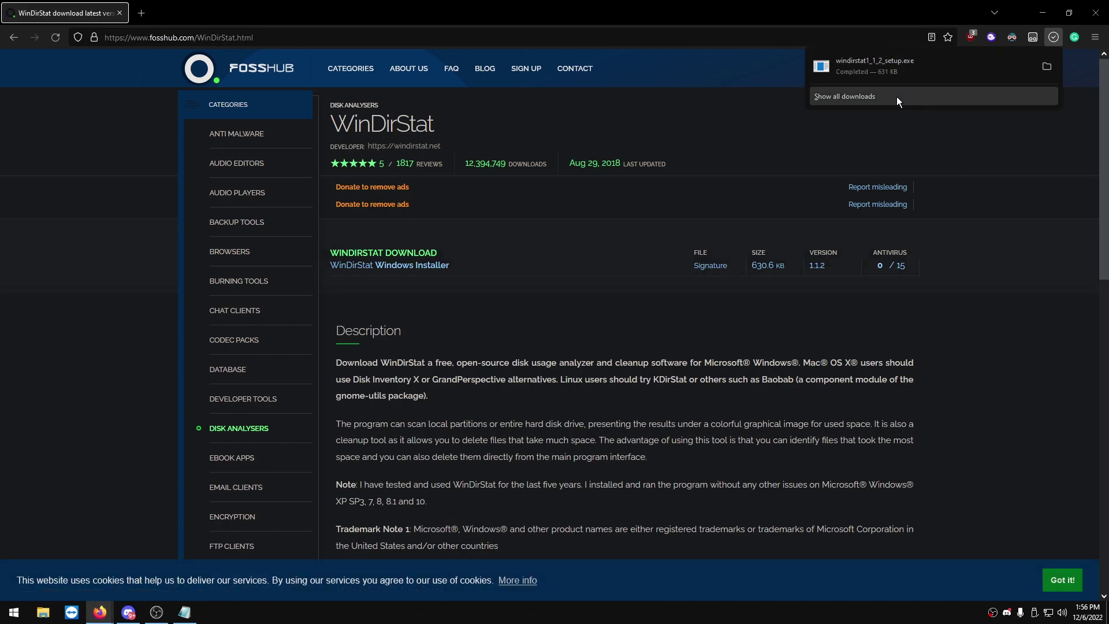
- Run windirstat1_1_2_setup.exe and accept the license agreement
click(907, 66)
click(520, 372)
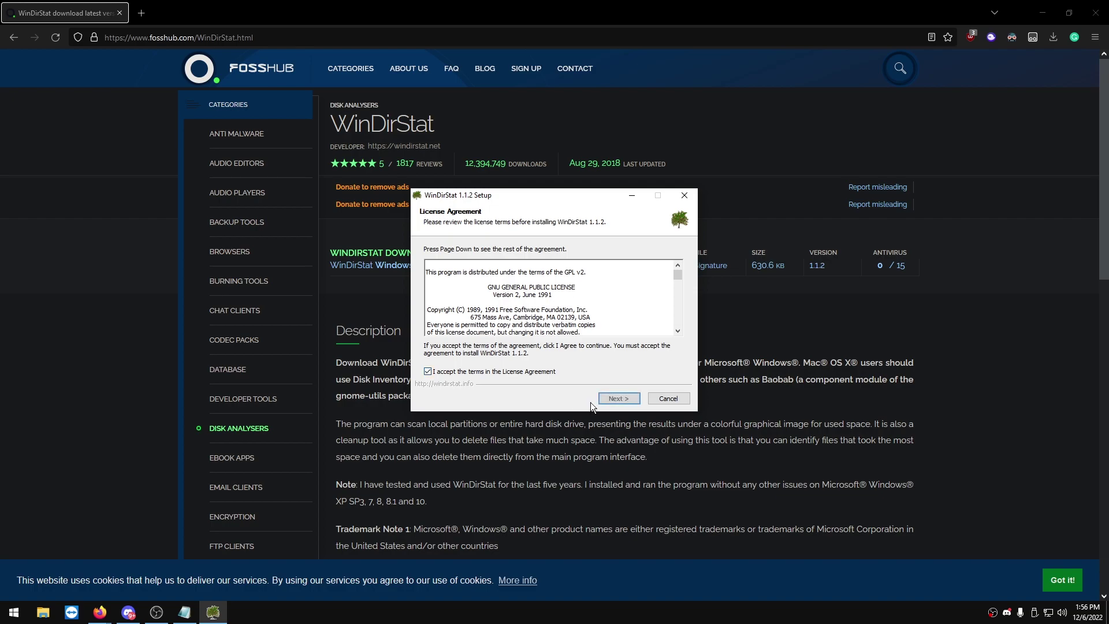
click(619, 398)
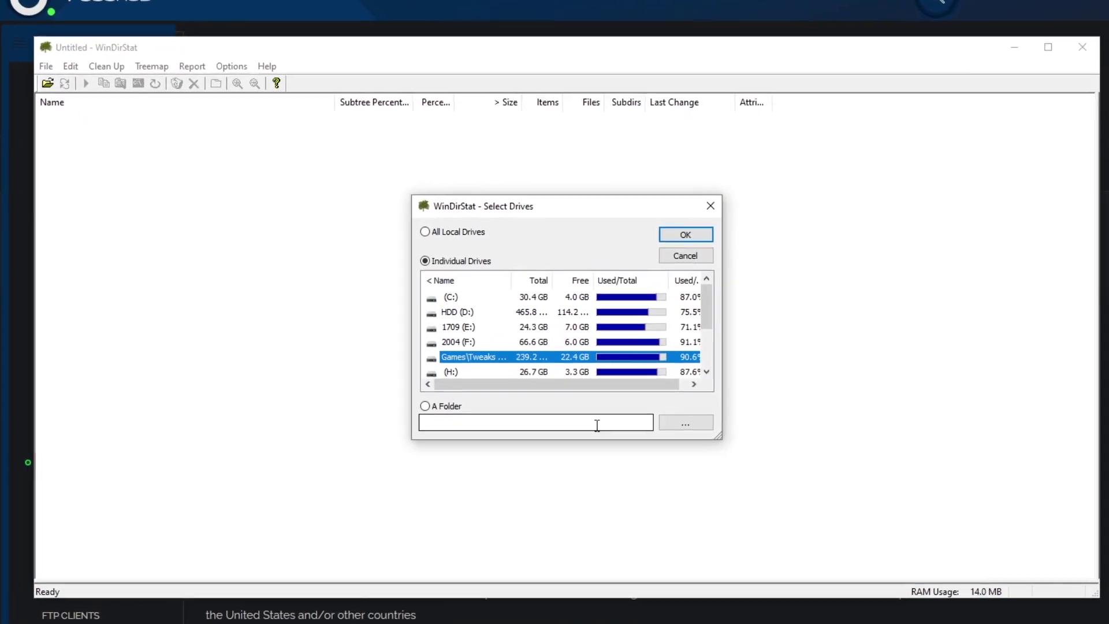
- Enlarge Select Drives, pick individual drives C: and Games\Tweaks (G:), and start the scan
drag(719, 435, 737, 587)
drag(456, 193, 407, 128)
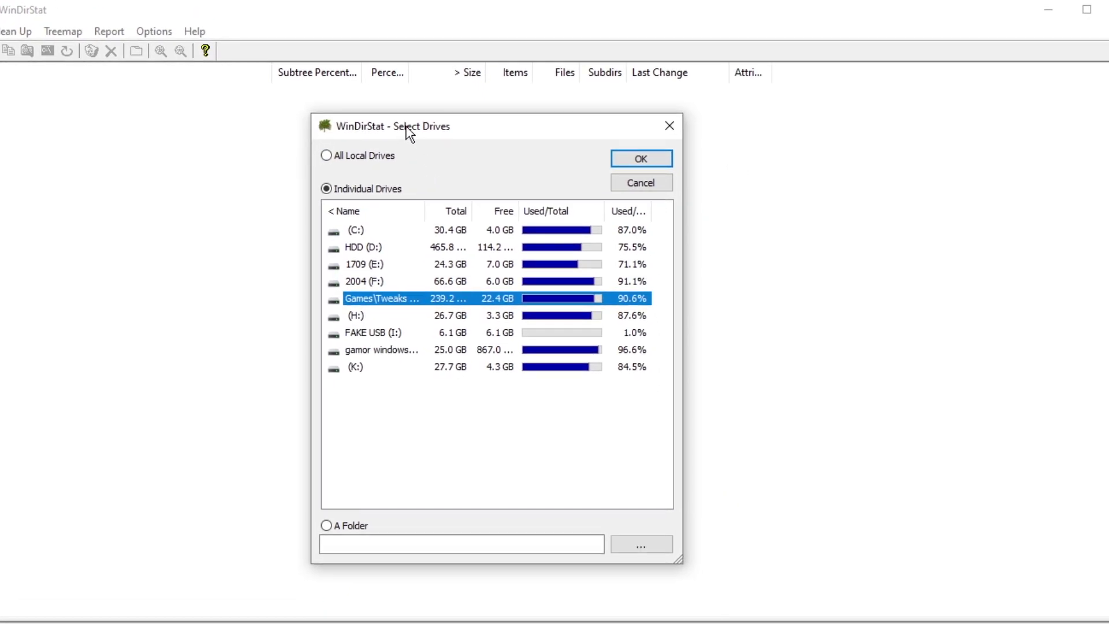
click(368, 159)
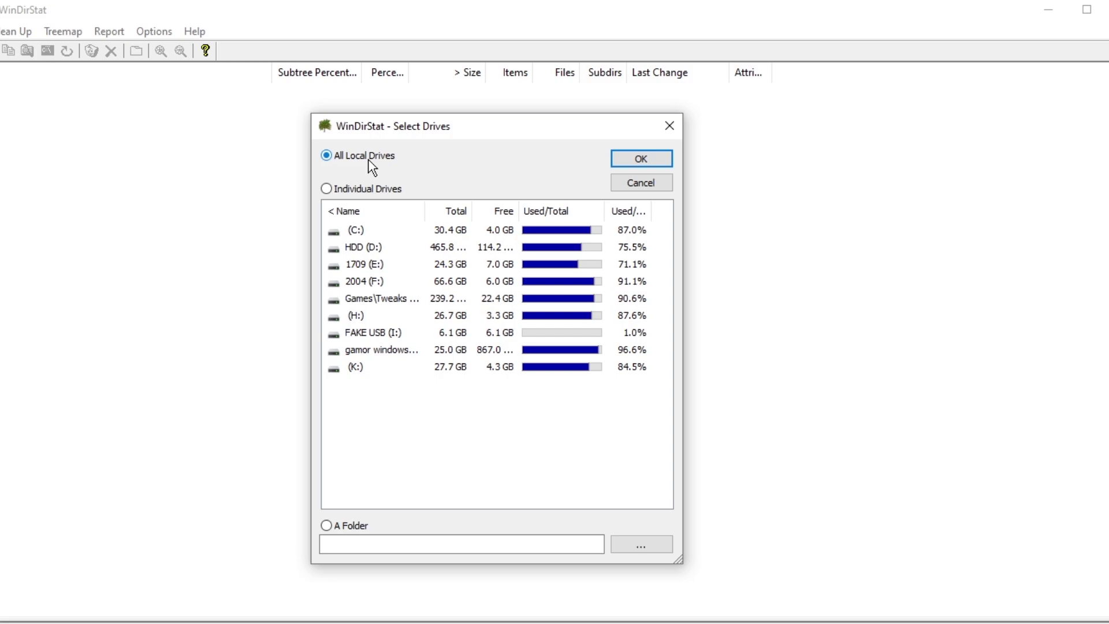
click(376, 188)
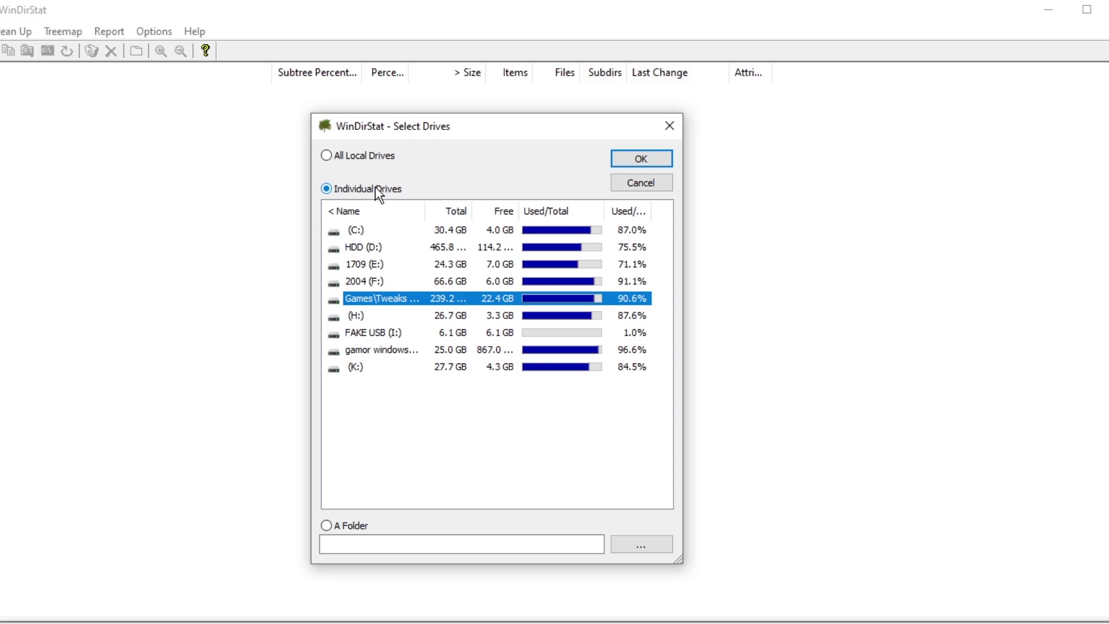
ctrl+click(374, 299)
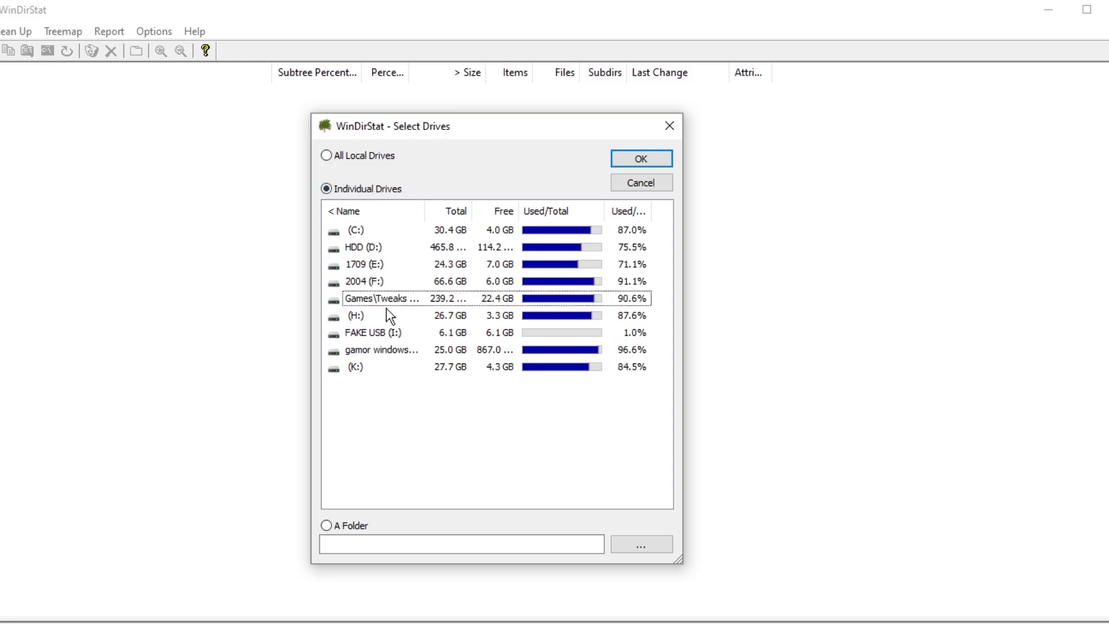
ctrl+click(375, 299)
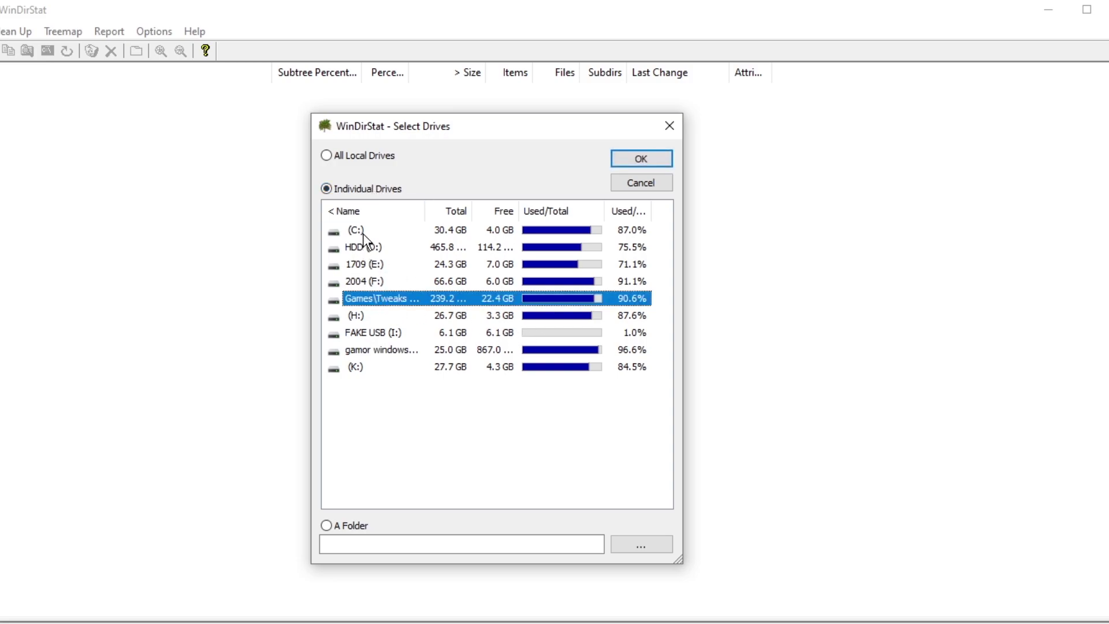
ctrl+click(364, 232)
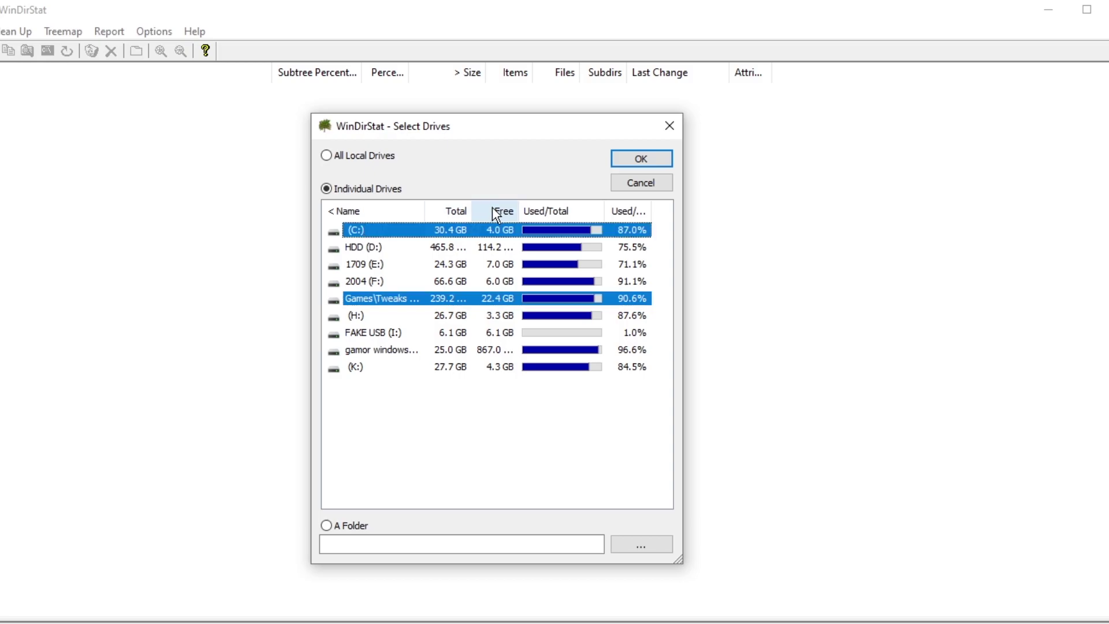
click(626, 164)
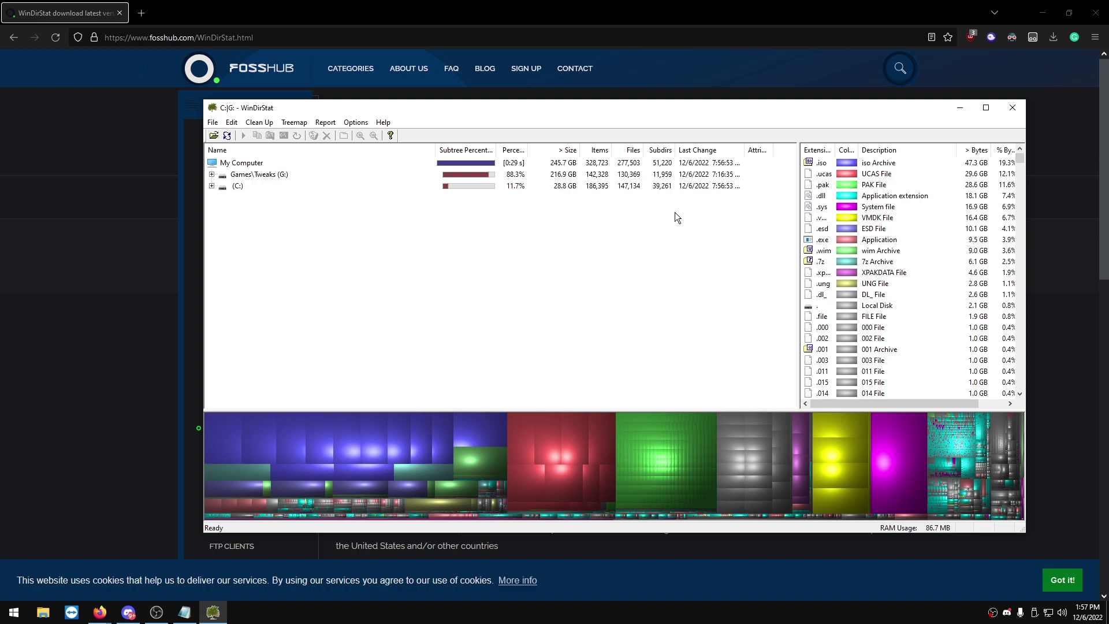
- Maximize WinDirStat, highlight .ucas and .dll files, and expand Games\Tweaks (G:) folders
double_click(303, 106)
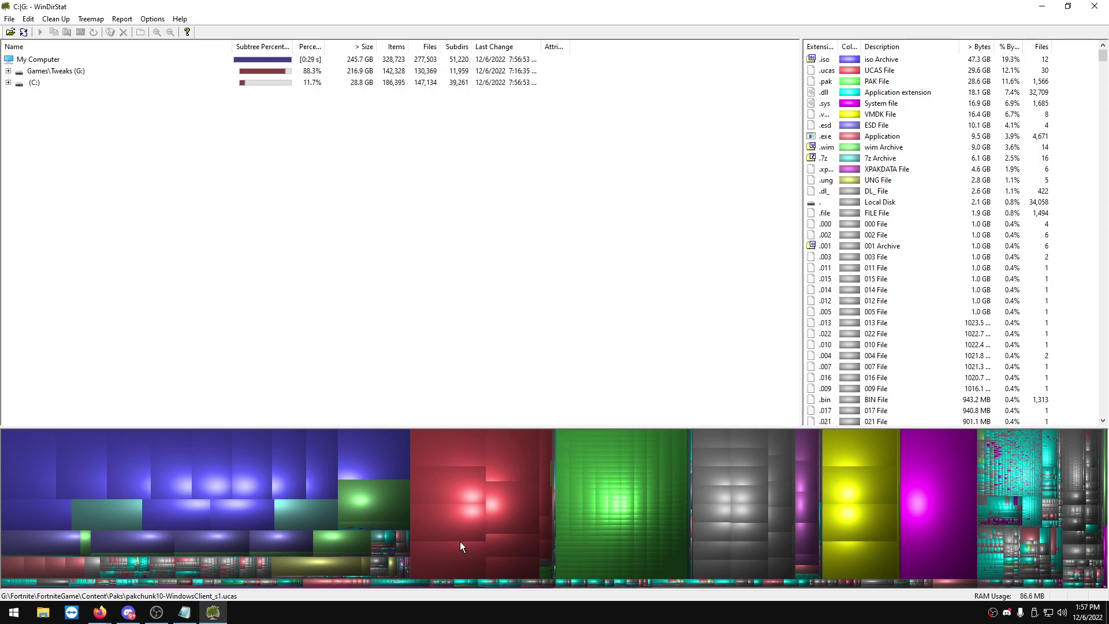
click(872, 69)
click(877, 92)
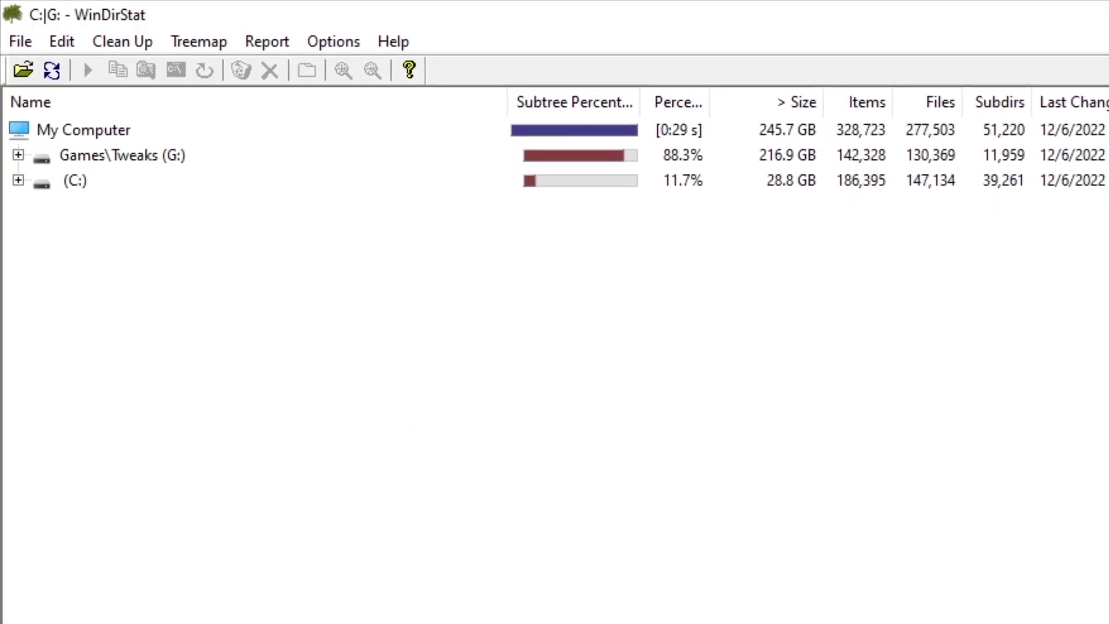
click(21, 158)
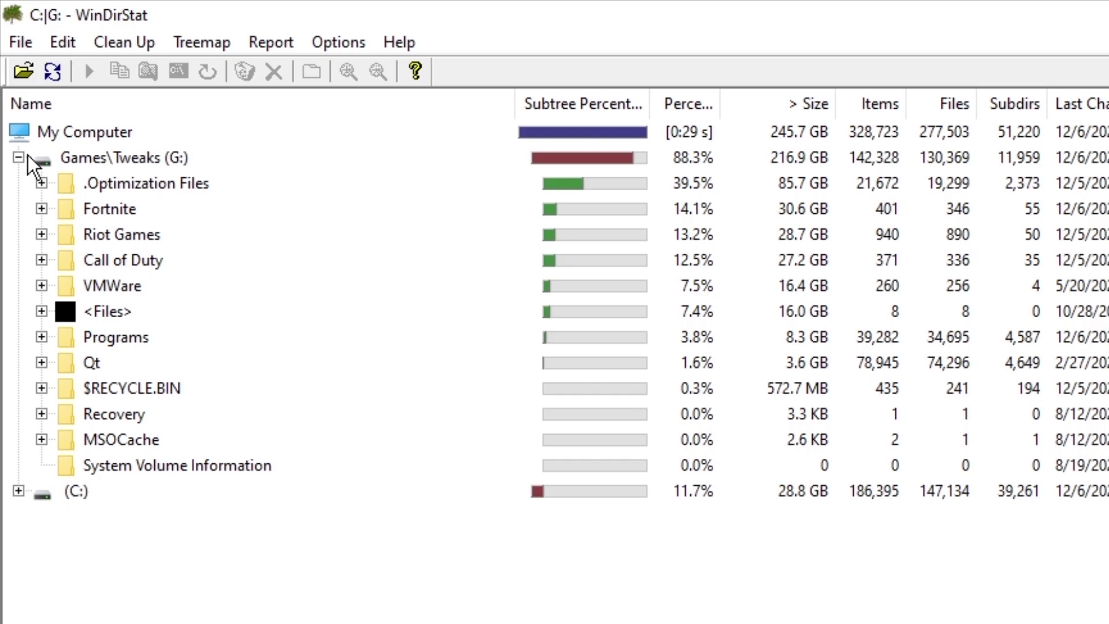
click(149, 179)
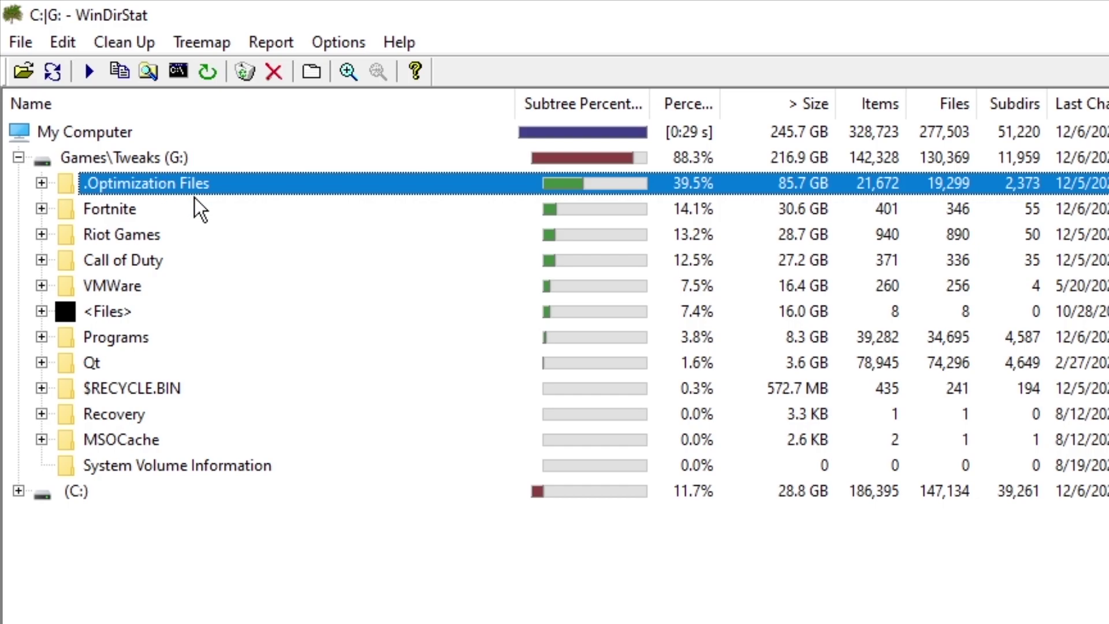
click(202, 209)
click(167, 234)
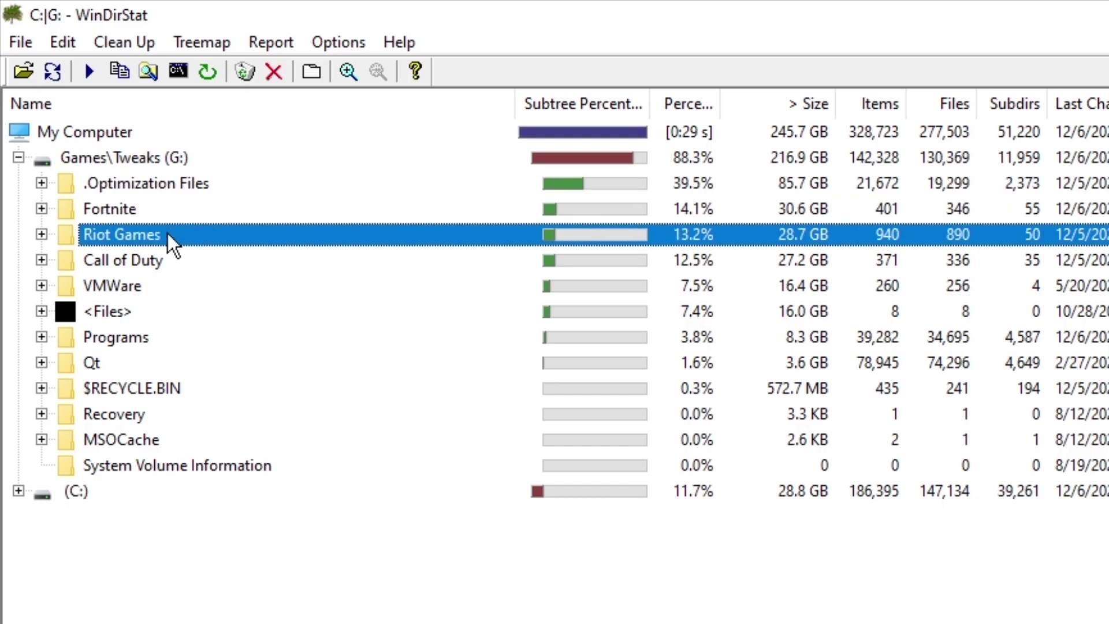
click(179, 259)
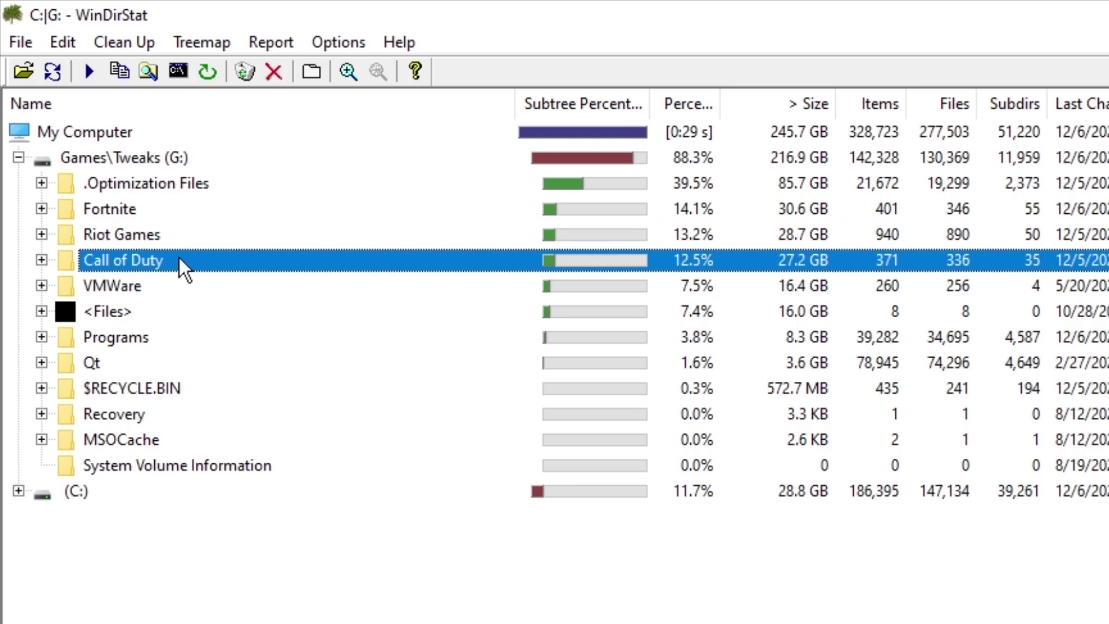
click(199, 333)
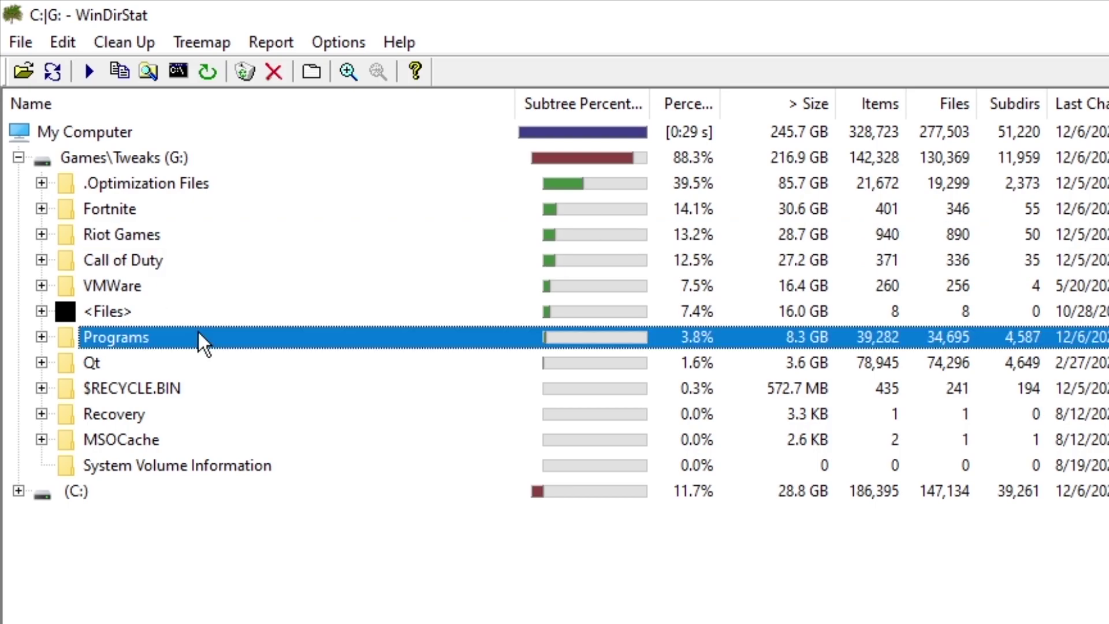
click(120, 385)
click(126, 415)
click(132, 465)
click(135, 337)
click(140, 211)
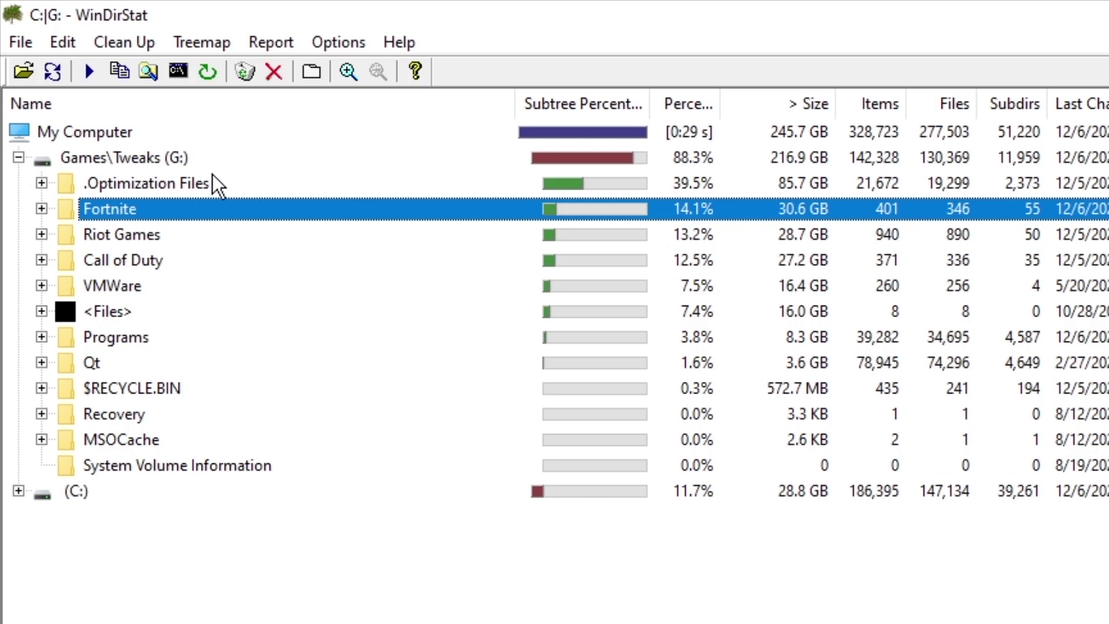
- Collapse Games\Tweaks (G:), expand the C: drive and select its Windows folder
click(18, 158)
click(23, 184)
click(19, 184)
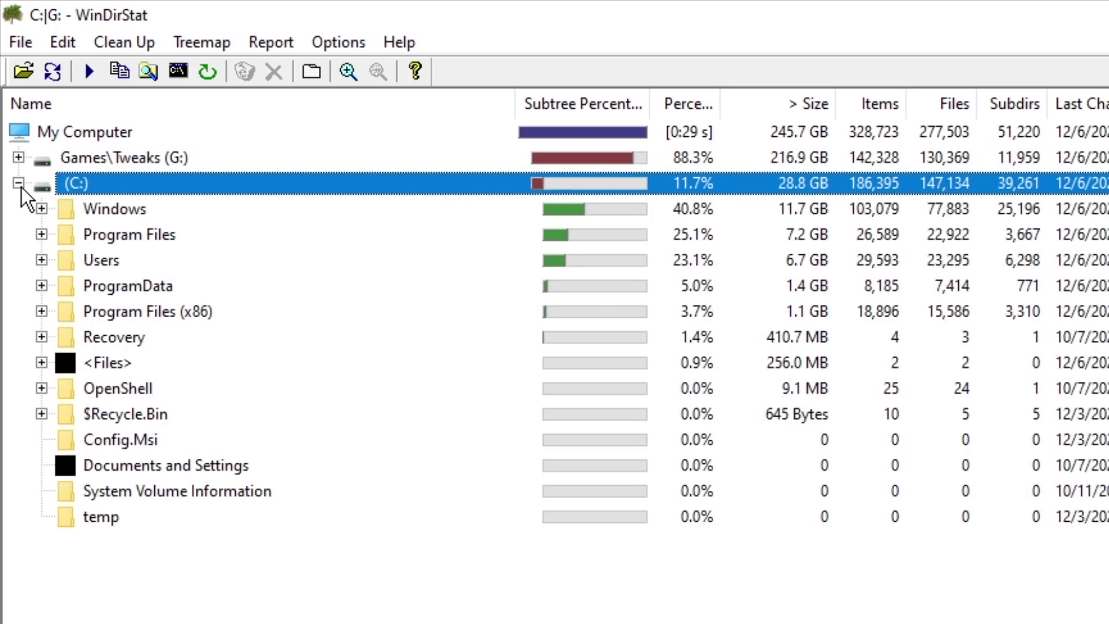
click(111, 212)
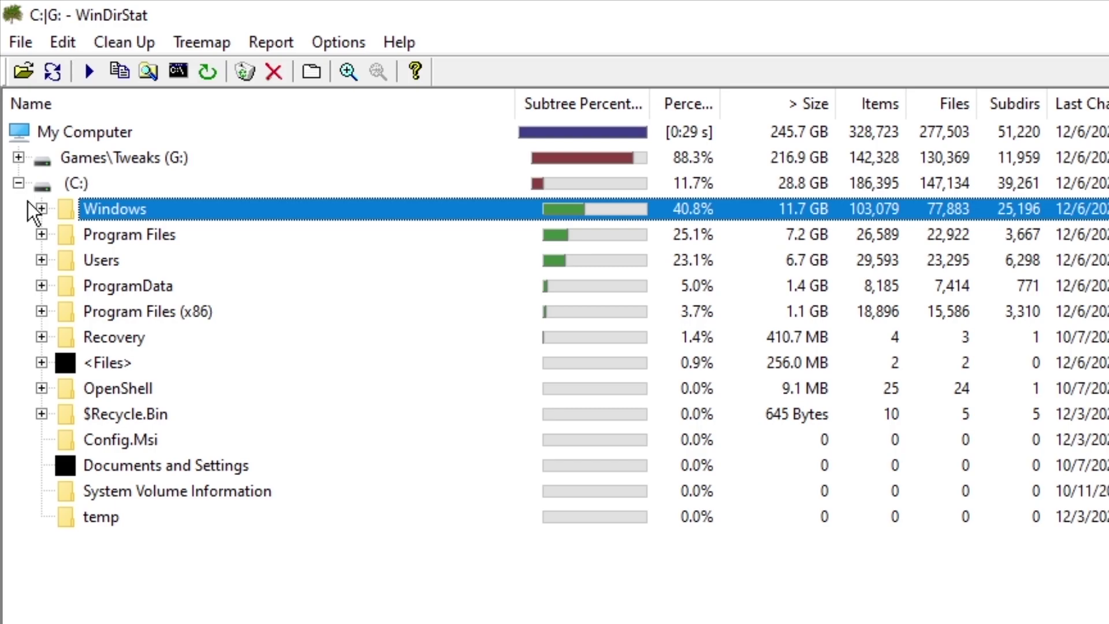
- Expand Users > Administrator and inspect Heaven, Videos, Desktop and .android
click(99, 260)
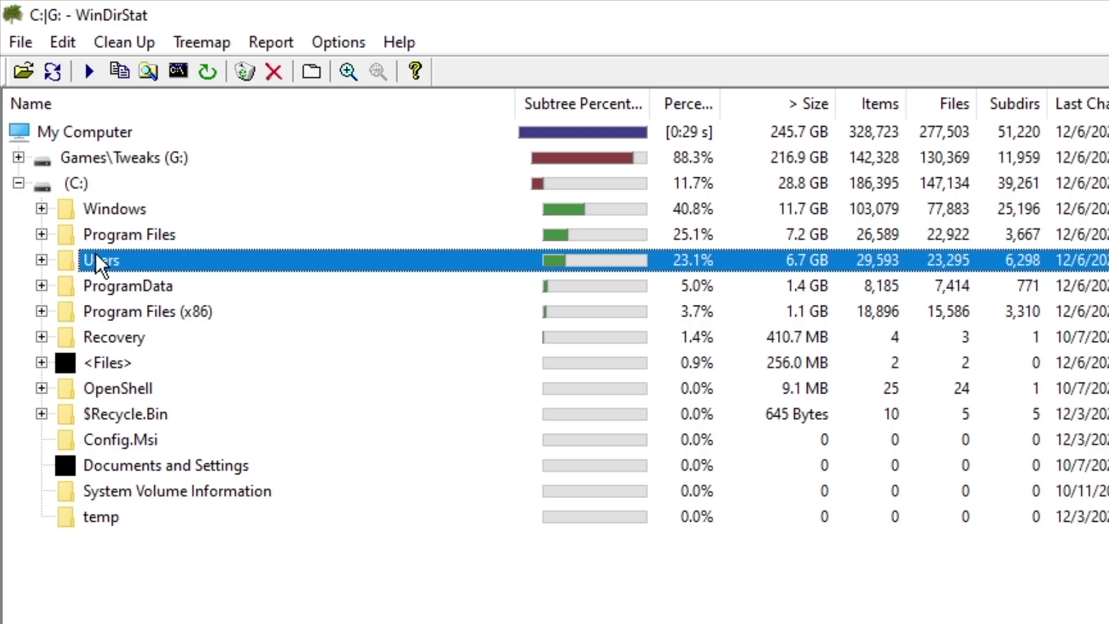
click(42, 260)
click(103, 285)
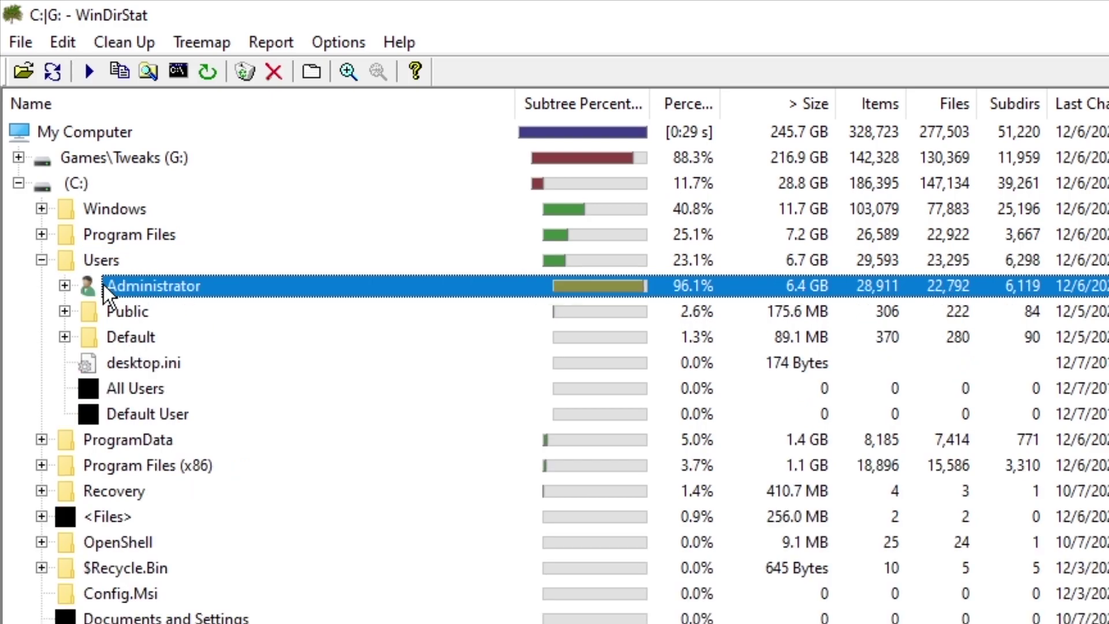
click(65, 286)
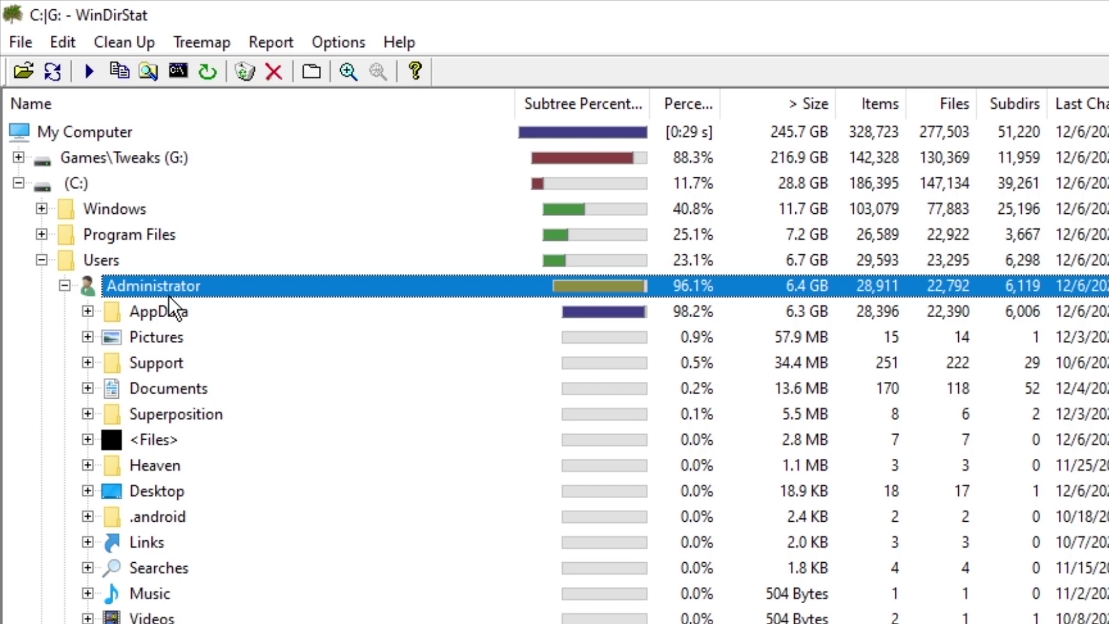
click(222, 471)
click(168, 617)
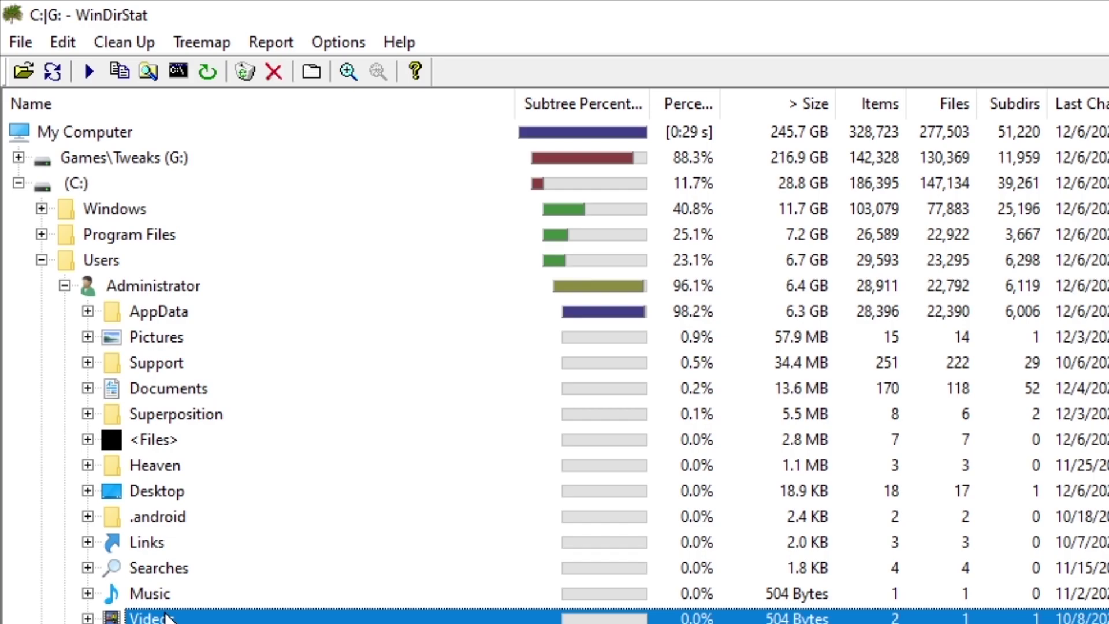
click(139, 497)
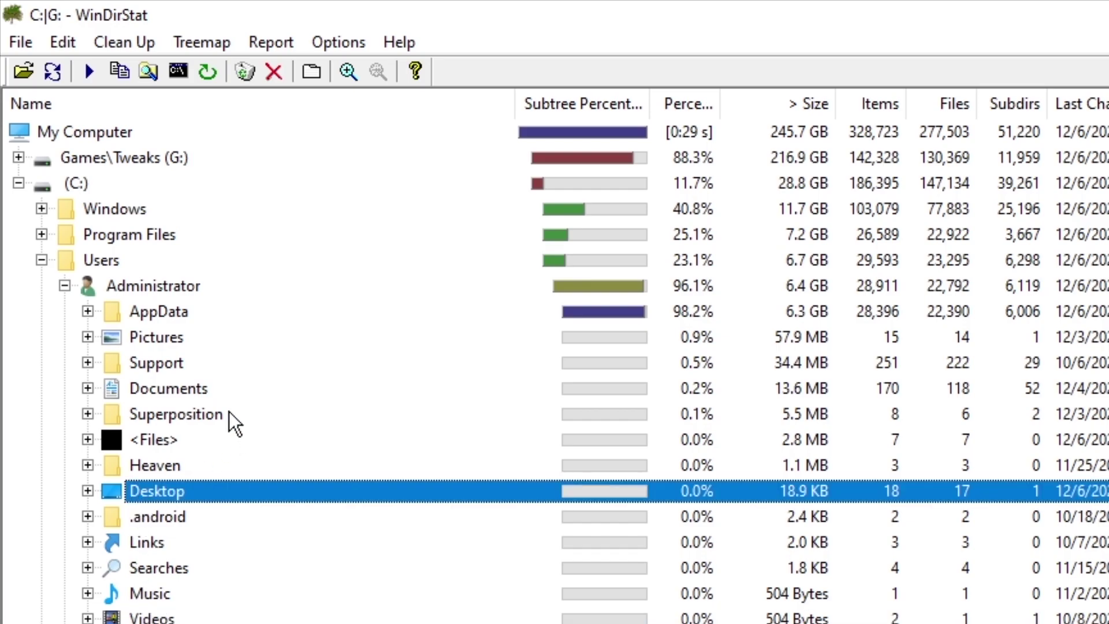
click(207, 520)
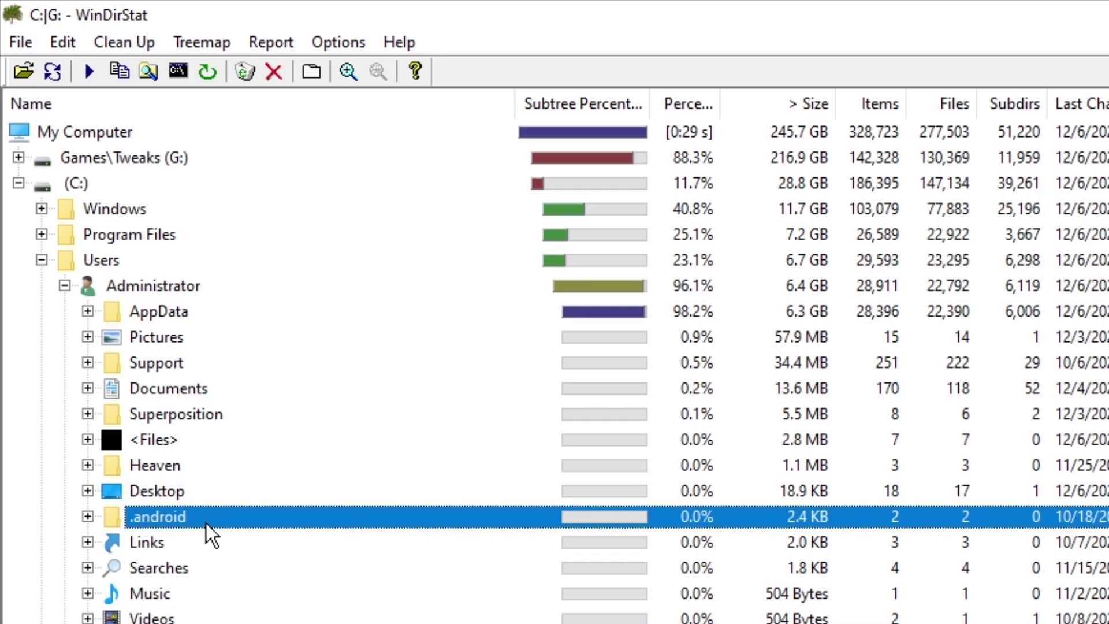
- Check ProgramData, then re-expand Administrator to inspect AppData and Pictures before collapsing Users
click(49, 261)
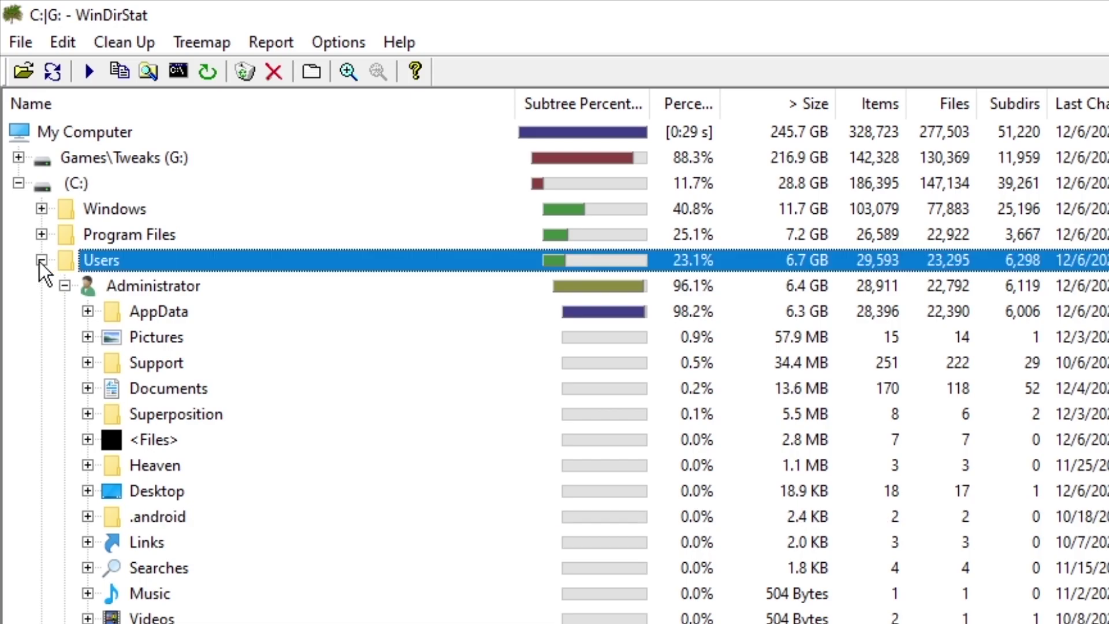
click(42, 260)
click(126, 289)
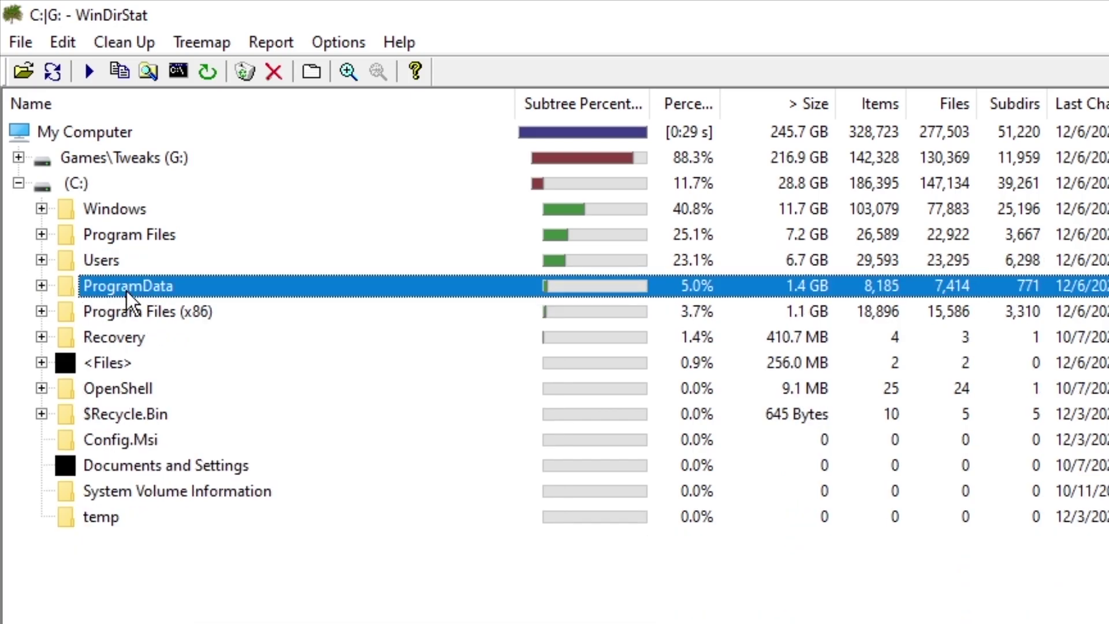
click(41, 260)
double_click(87, 289)
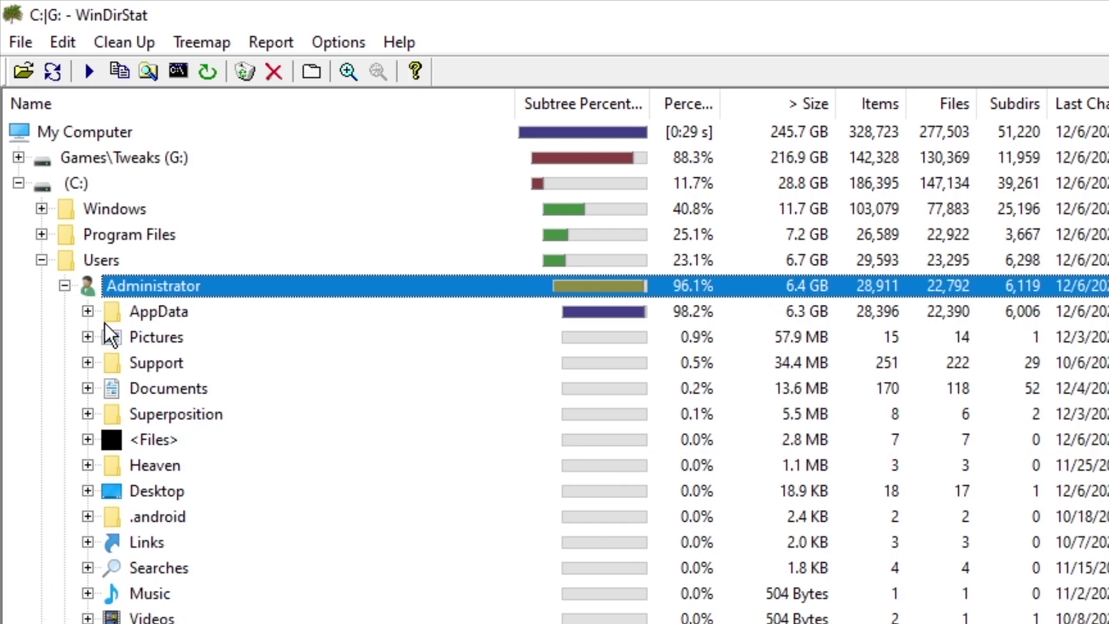
click(105, 321)
click(119, 334)
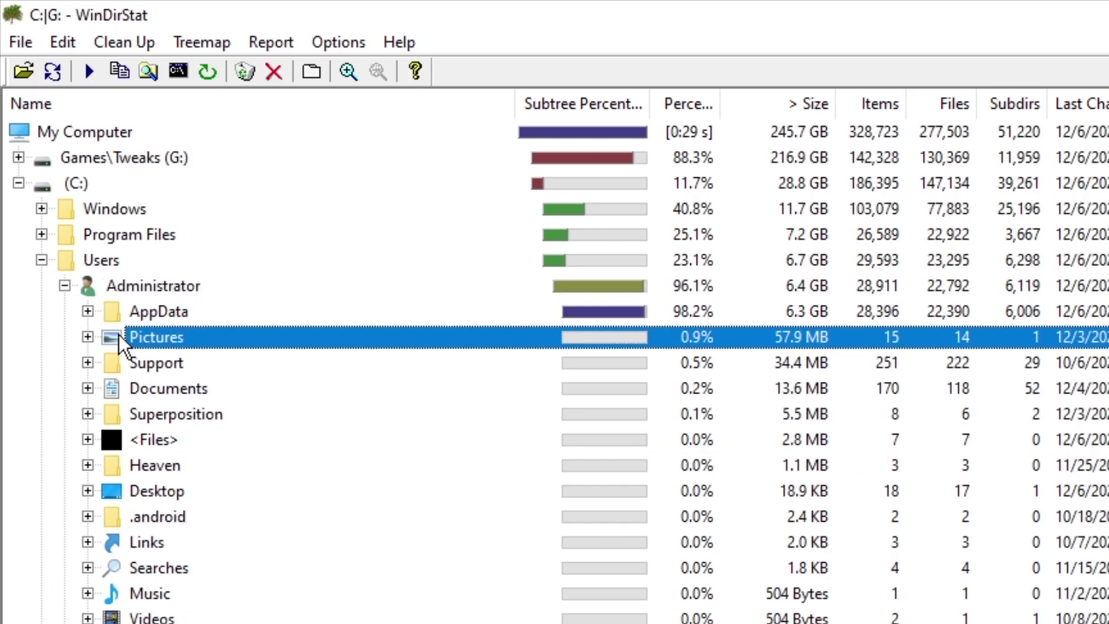
click(88, 337)
click(88, 337)
click(65, 285)
click(41, 260)
- Check Program Files (x86) and Users, then bring up This PC in File Explorer
click(321, 311)
click(217, 254)
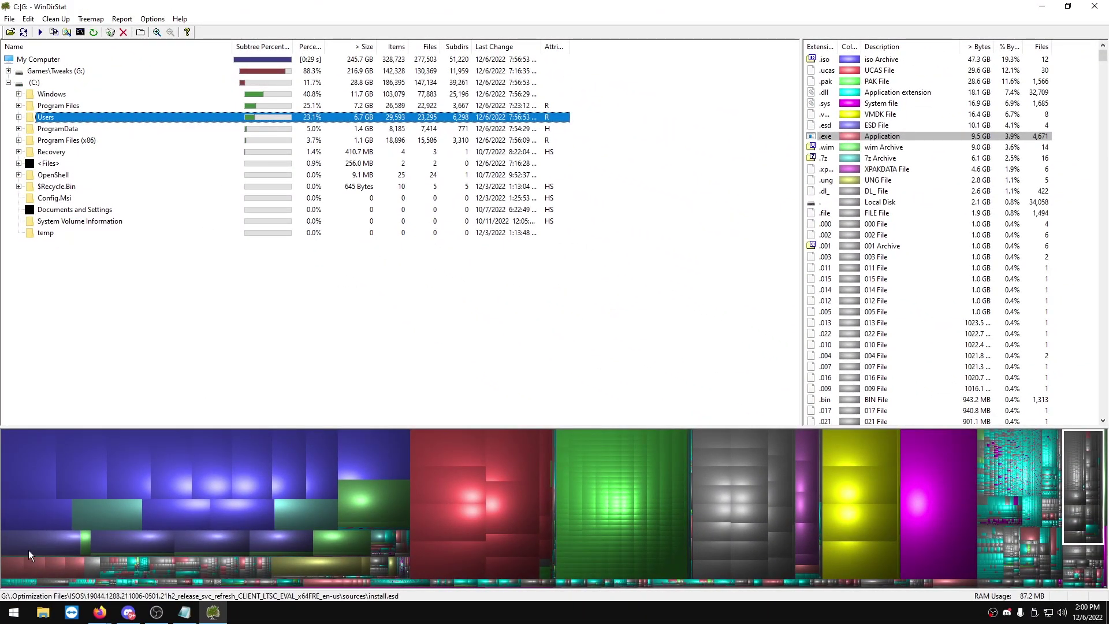
click(43, 612)
drag(767, 475, 674, 477)
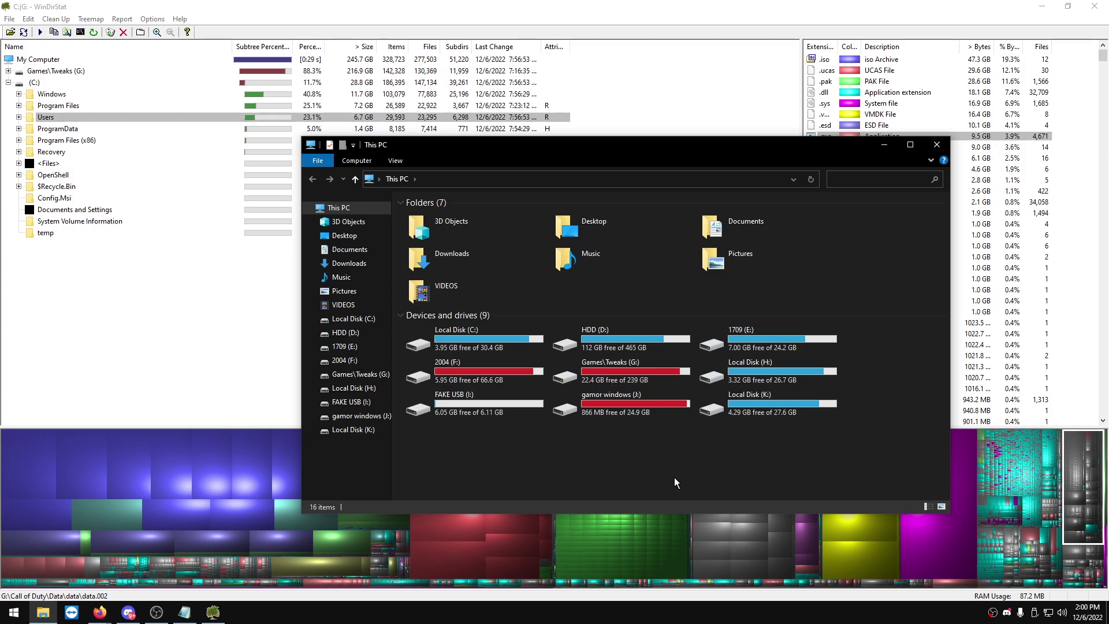
- Check free space on the G: and J: drives, then bring WinDirStat forward and close it
click(591, 383)
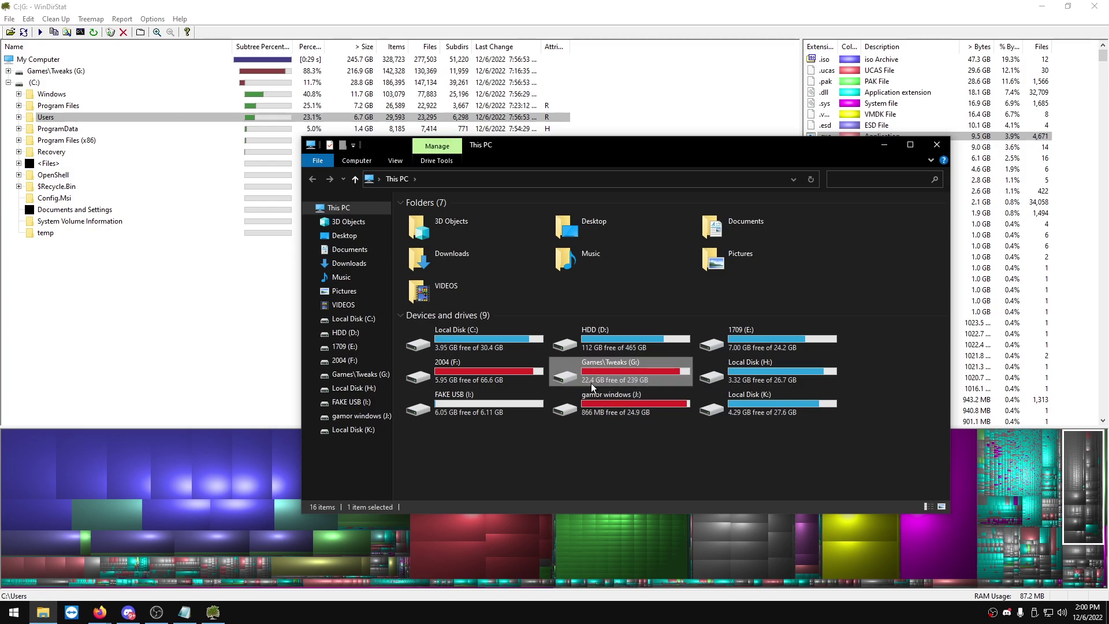
click(584, 414)
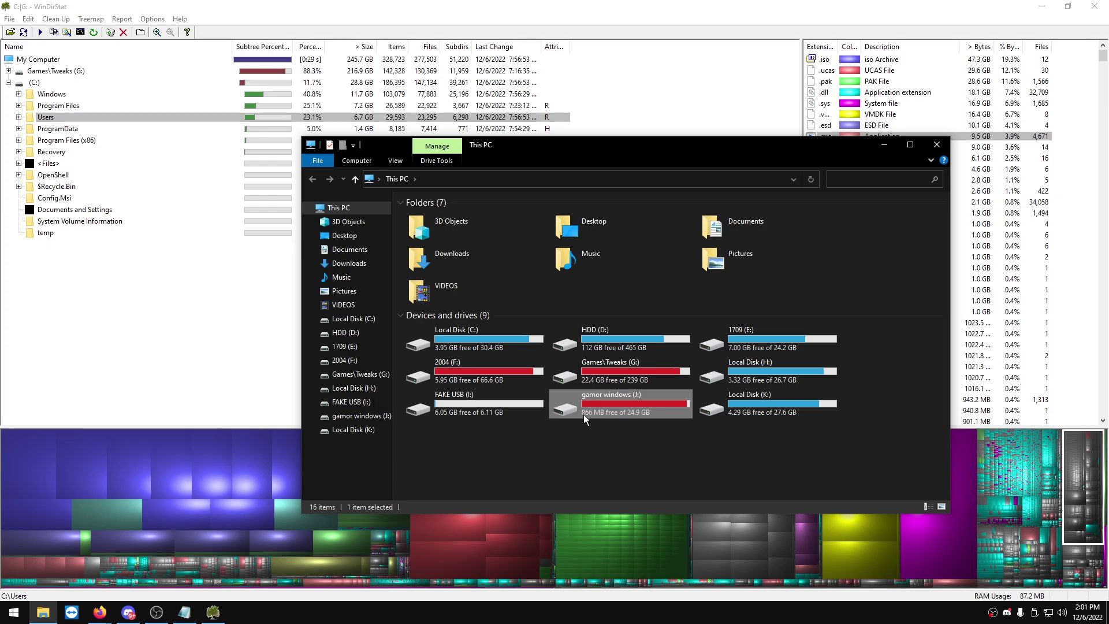
click(440, 5)
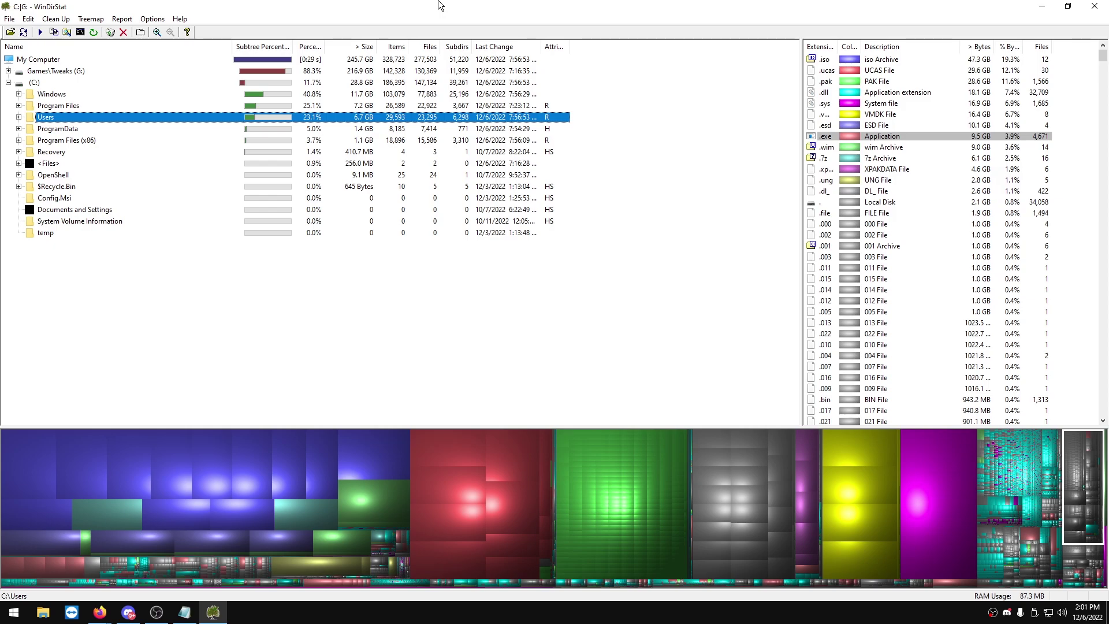
key(alt+F4)
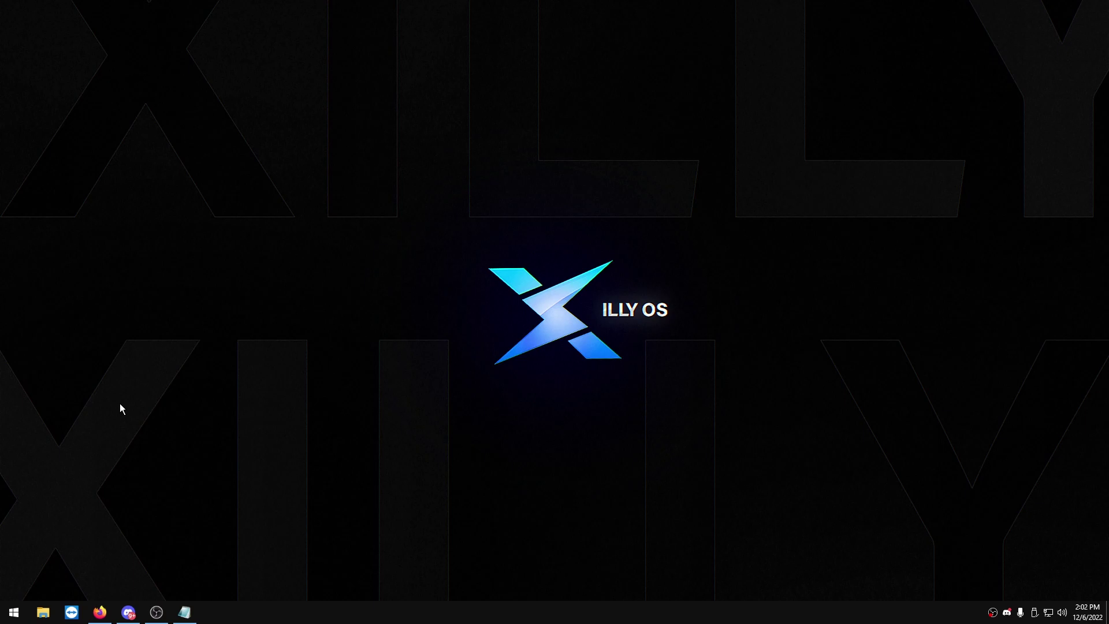
- Launch an administrator Command Prompt from the Run dialog
key(super+r)
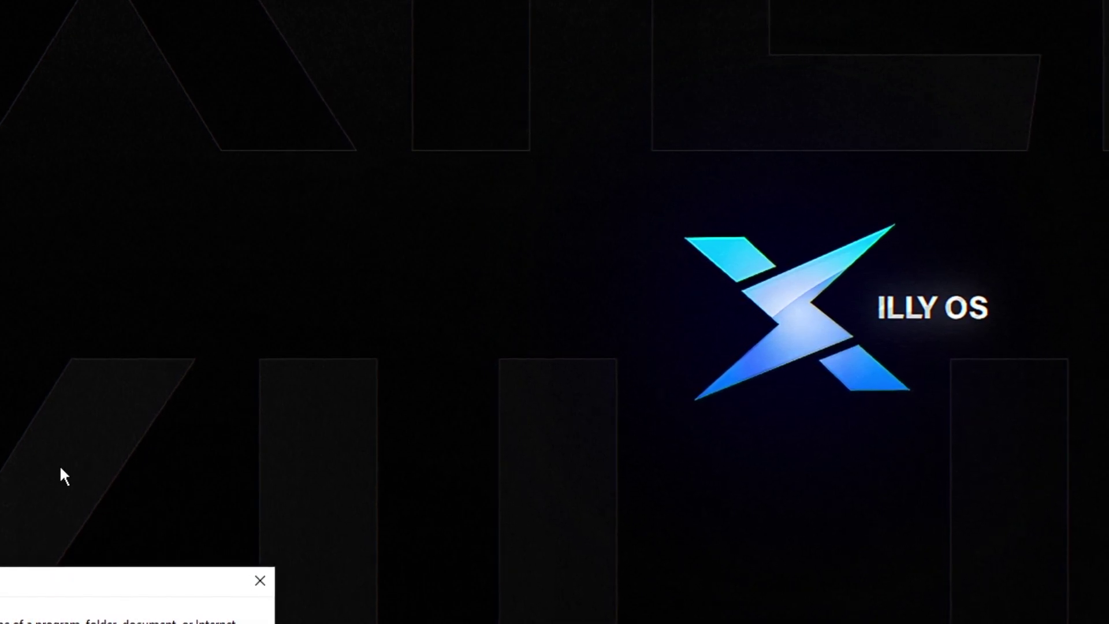
key(Return)
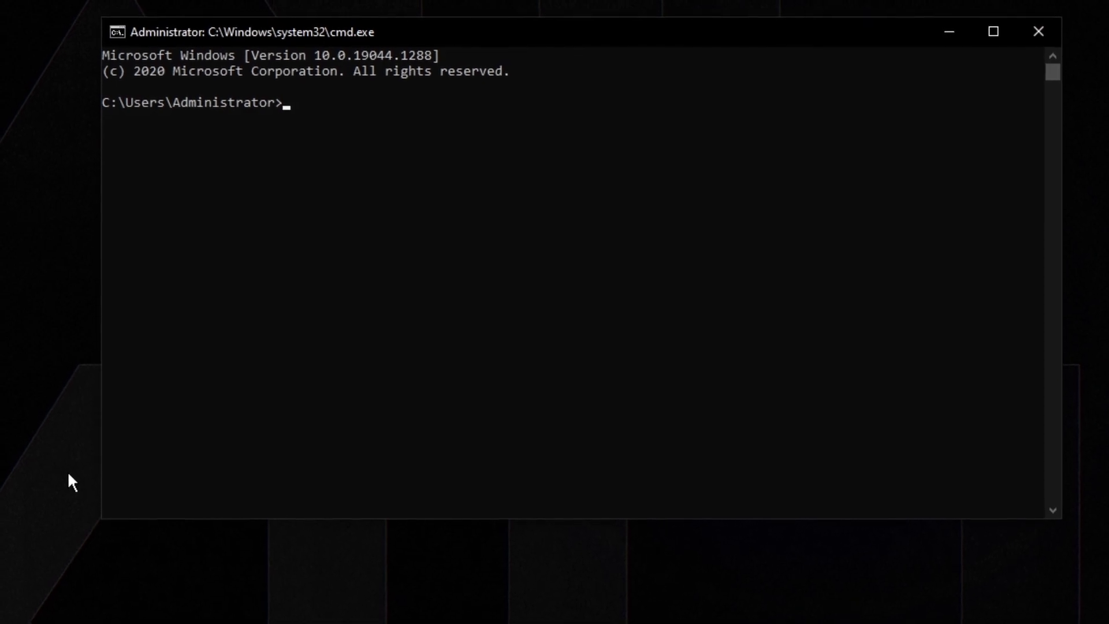
click(40, 502)
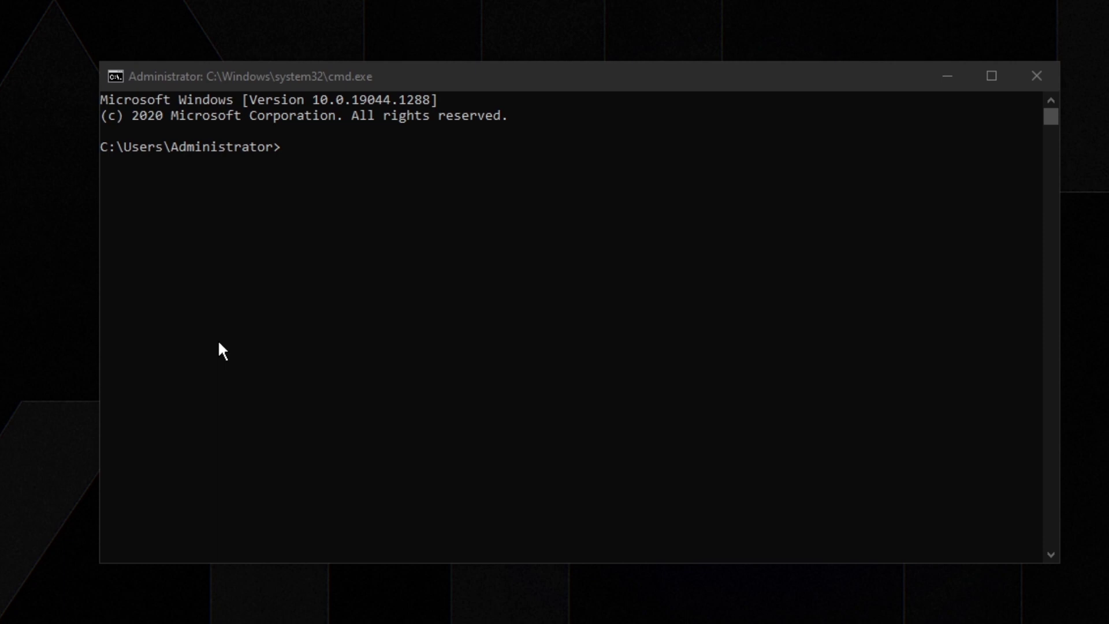
click(259, 82)
- Run 'fsutil behavior query disabledeletenotify', then 'fsutil behavior set disabledeletenotify 0'
text(fsutil behavior query disabledeletenotify)
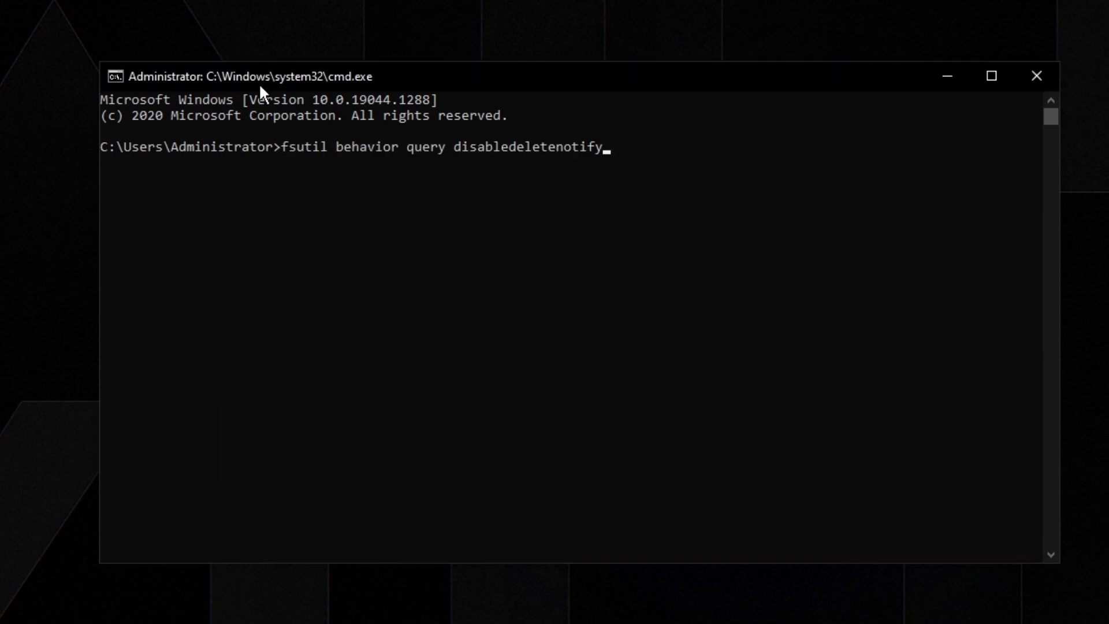
key(Return)
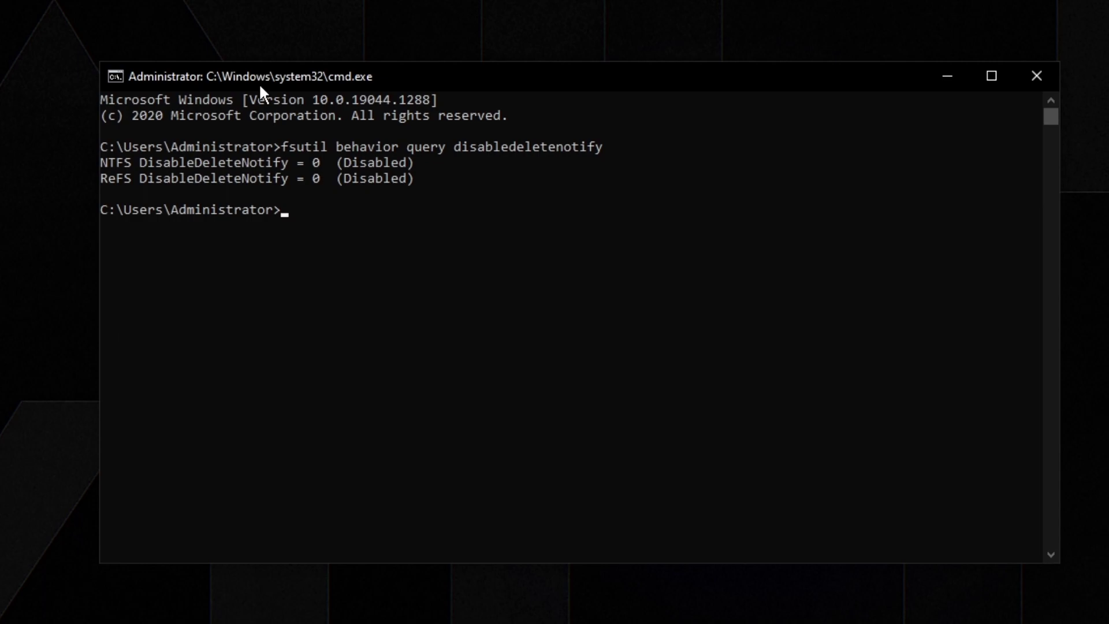
text(fsutil behavior set disabledeletenotify 0)
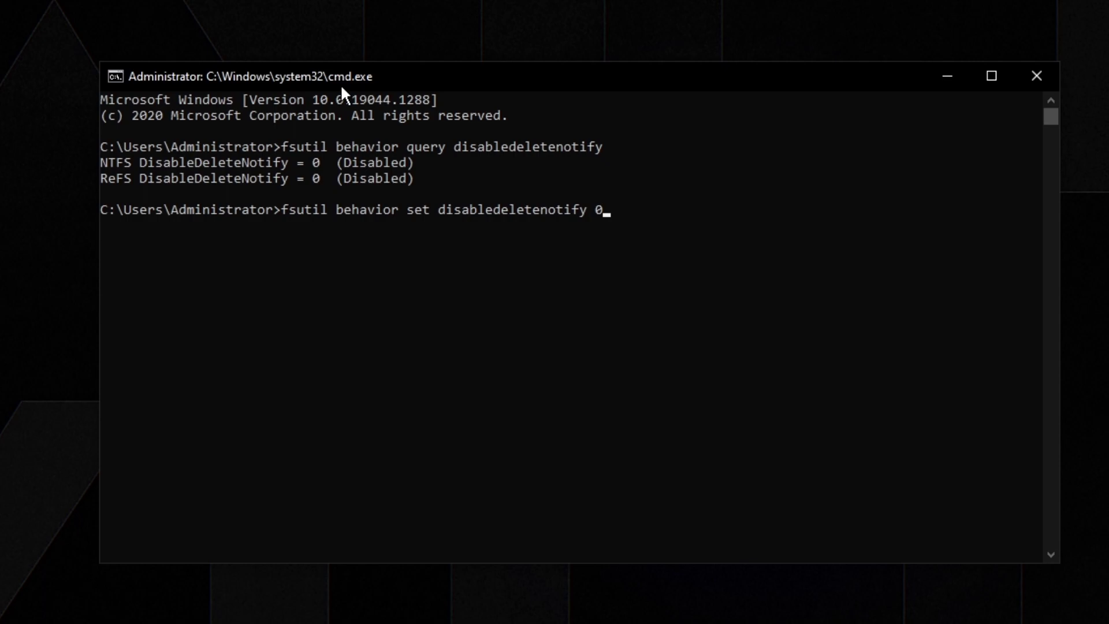
key(Return)
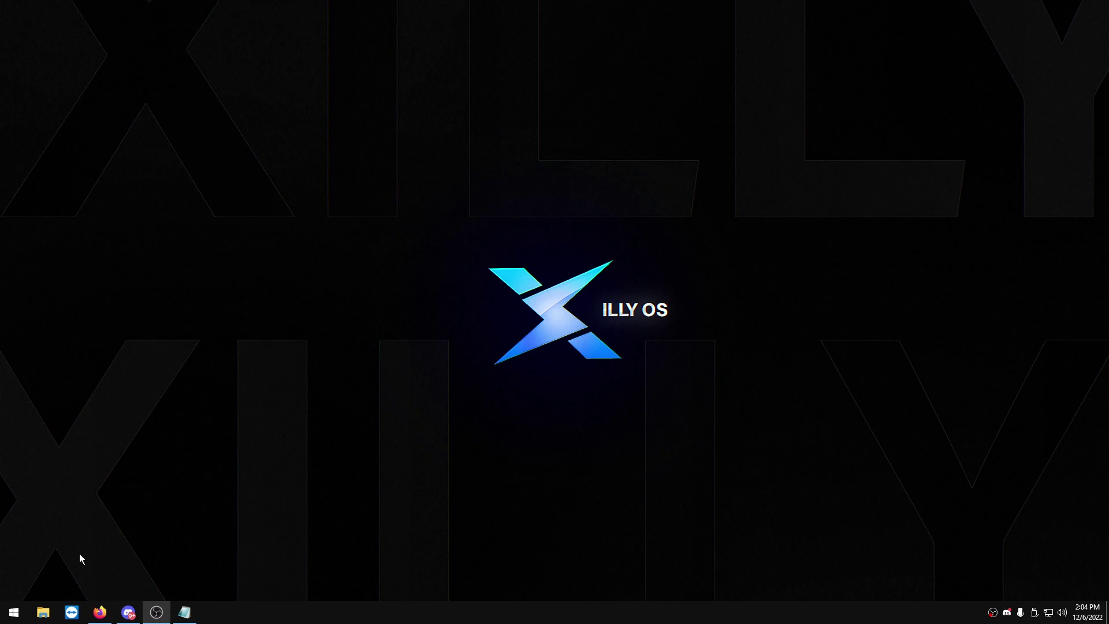
- Reach Optimize Drives via Local Disk (C:) Properties > Tools and view its scheduled optimization settings
key(super+e)
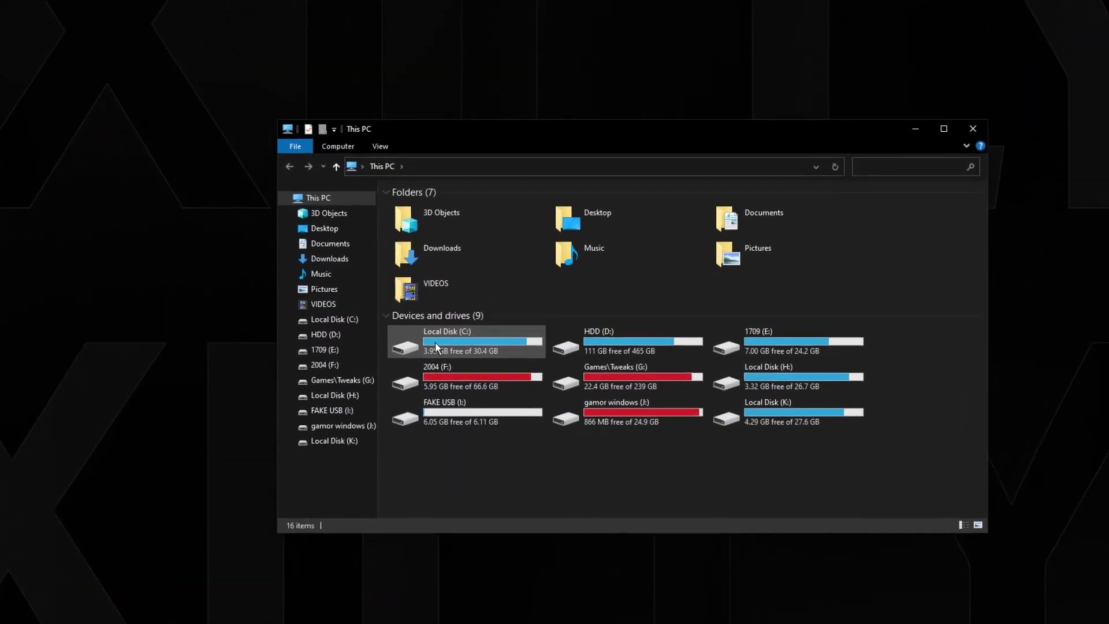
right_click(432, 343)
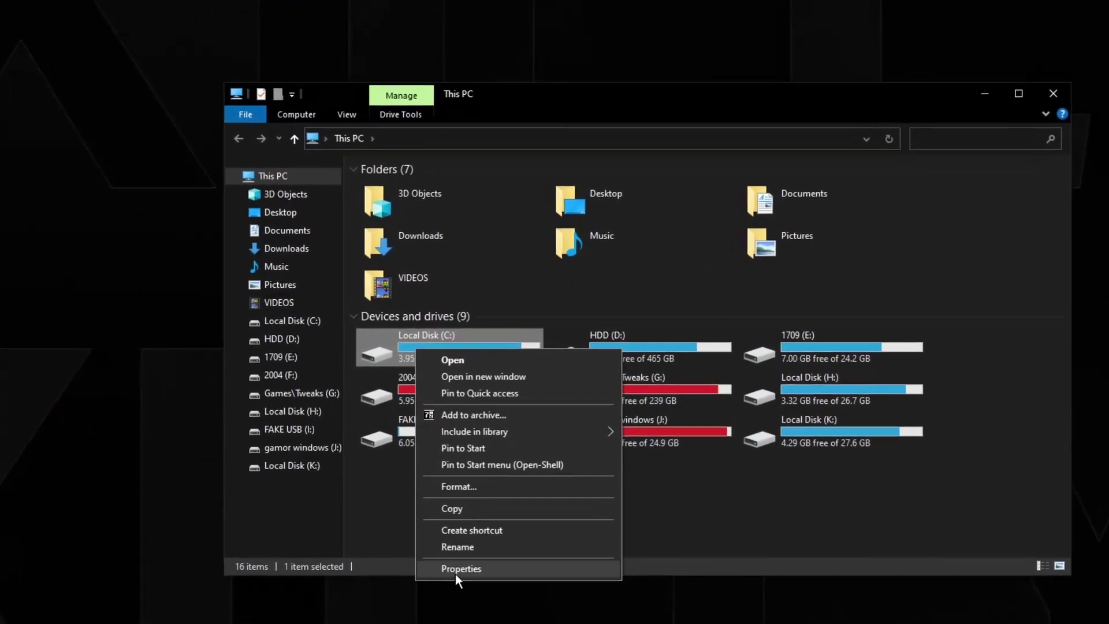
click(467, 540)
drag(533, 328, 527, 236)
click(465, 270)
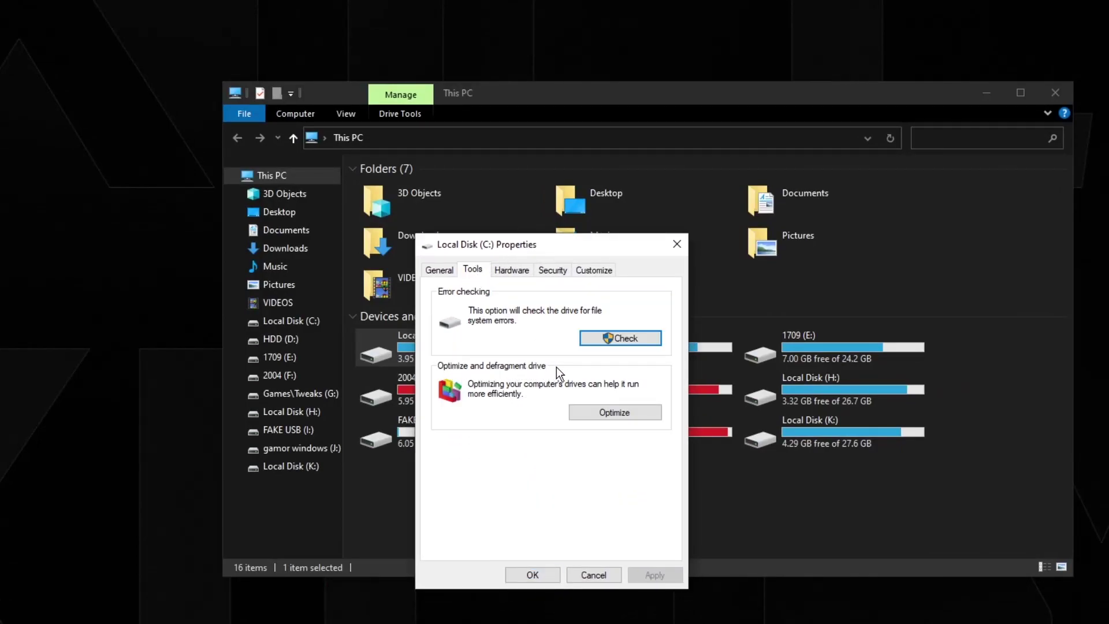
click(596, 411)
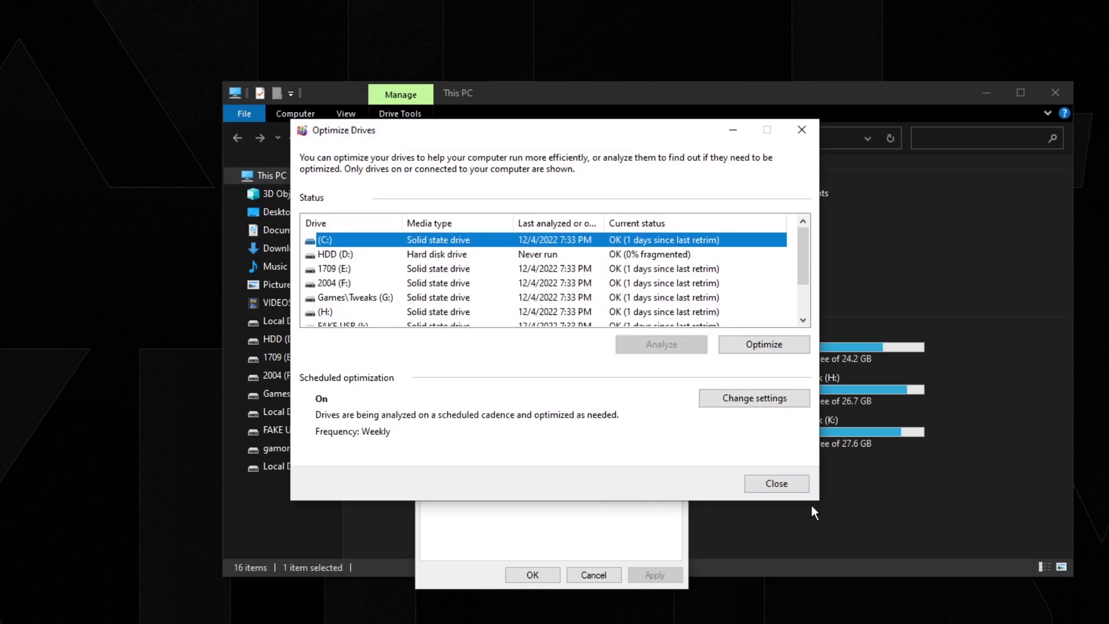
drag(407, 136, 359, 130)
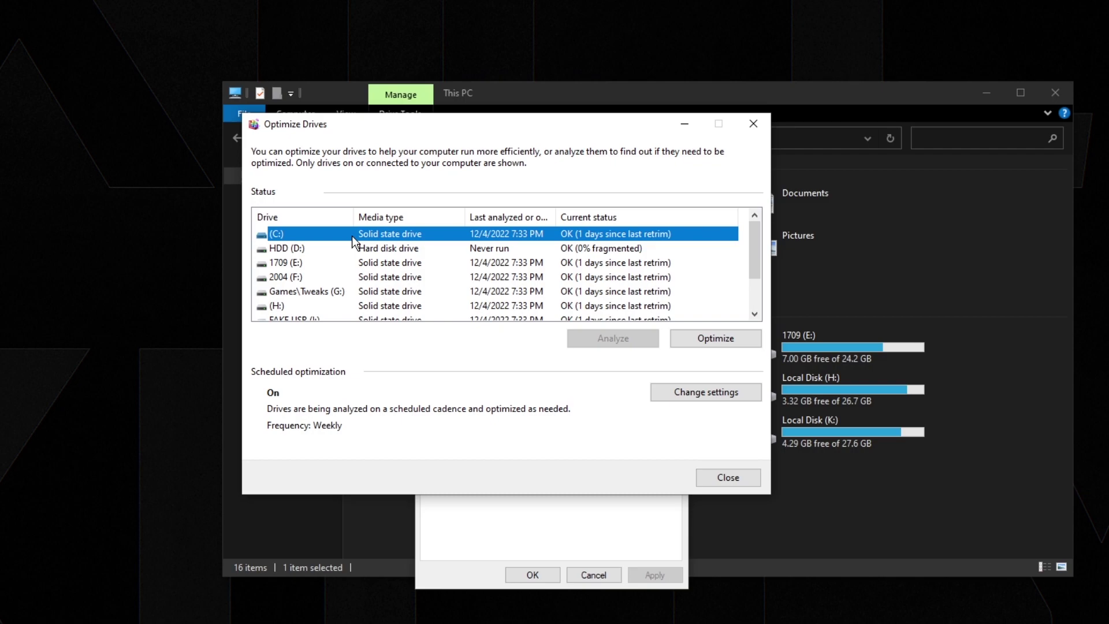
click(670, 391)
click(430, 236)
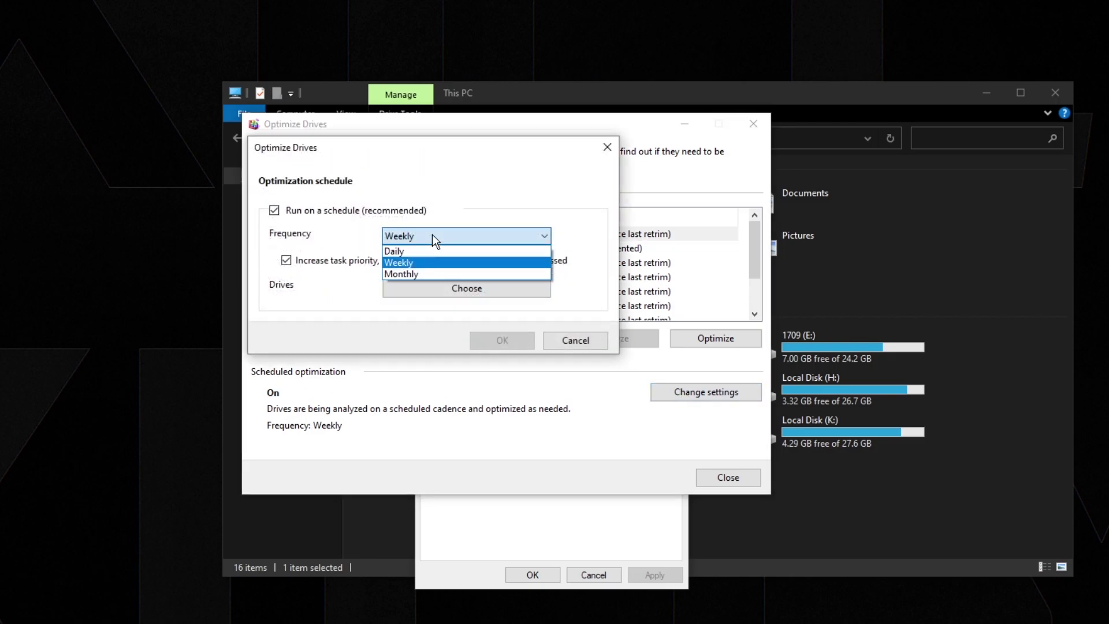
click(432, 234)
click(432, 234)
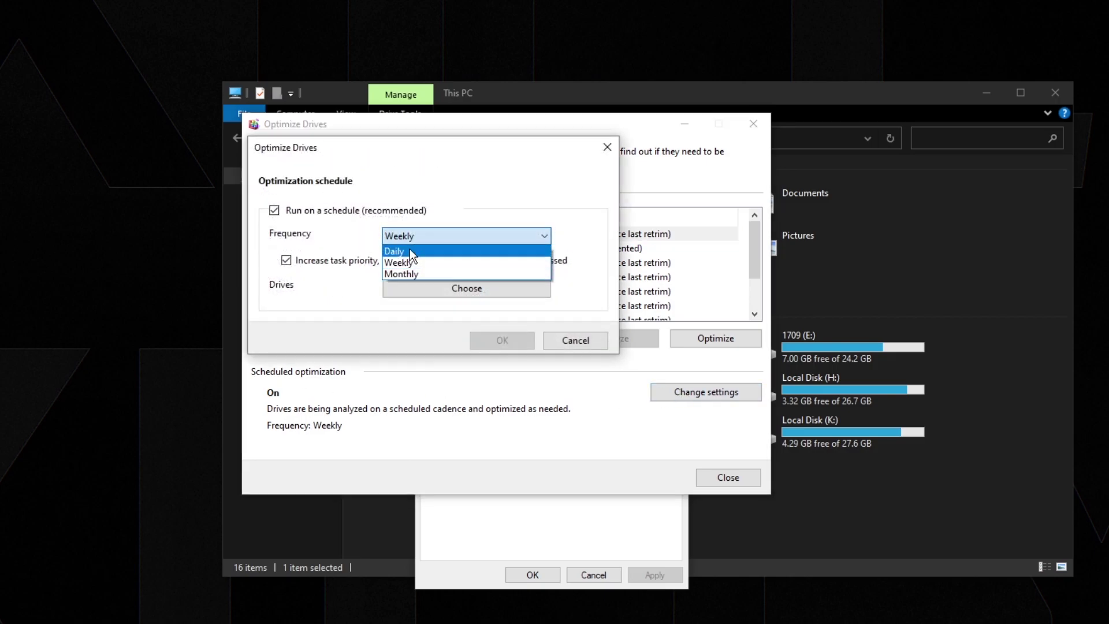
click(428, 263)
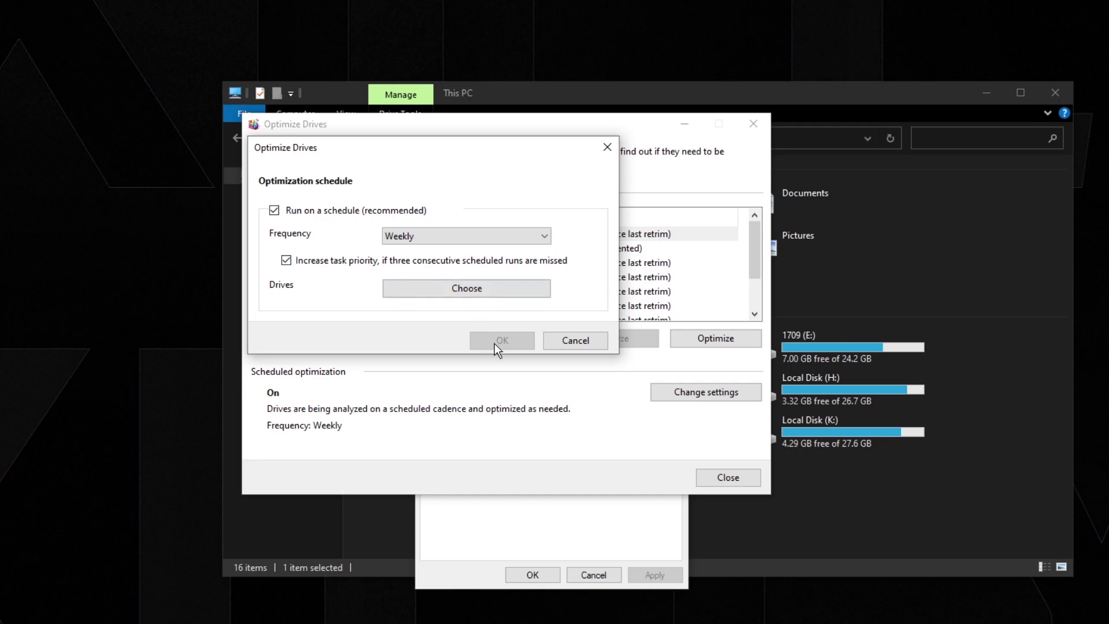
click(561, 339)
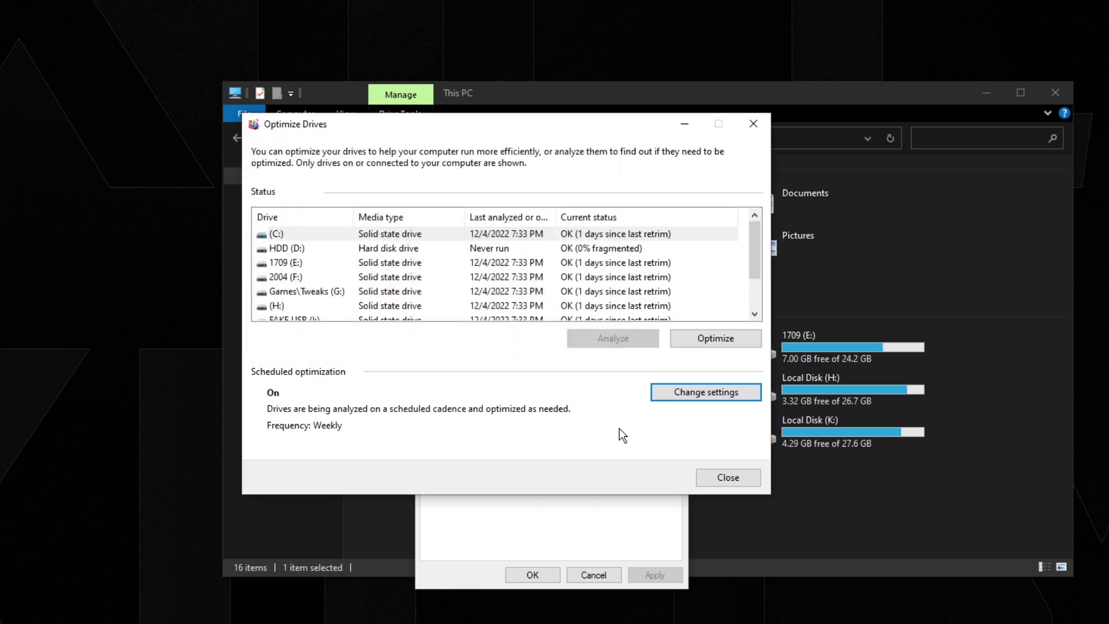
click(305, 234)
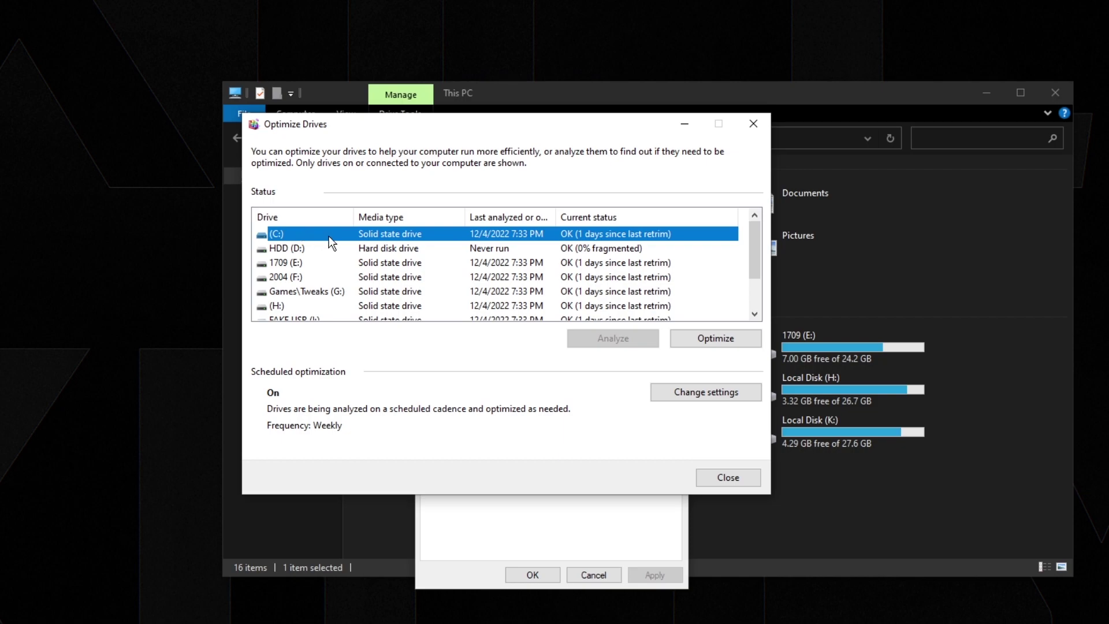
- Retrim the SSD drives C:, 1709 (E:) and 2004 (F:)
click(696, 343)
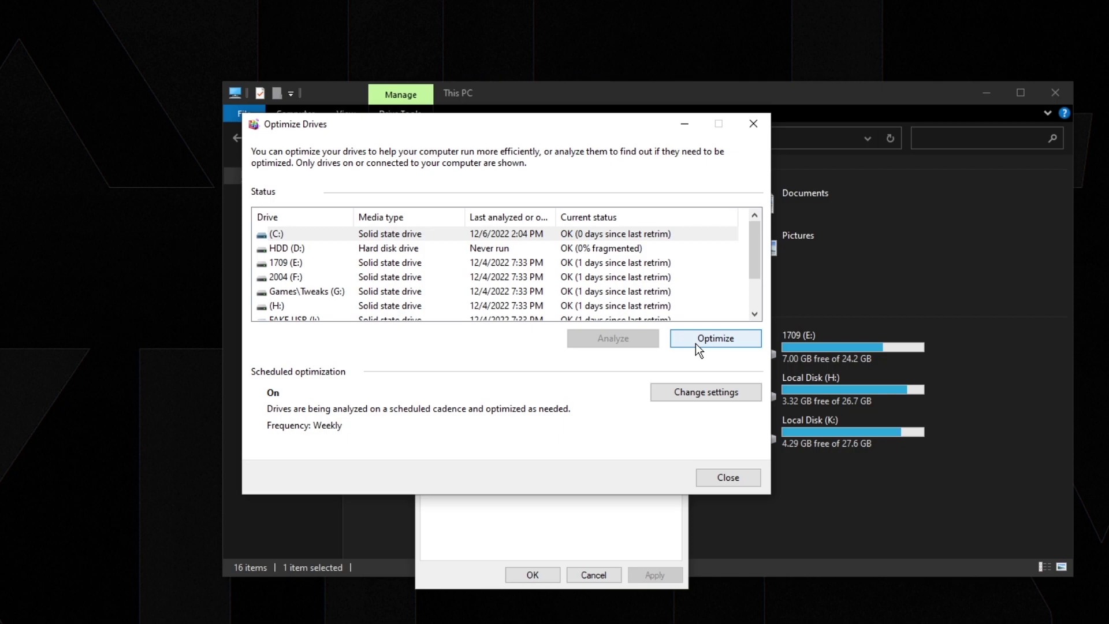
click(321, 268)
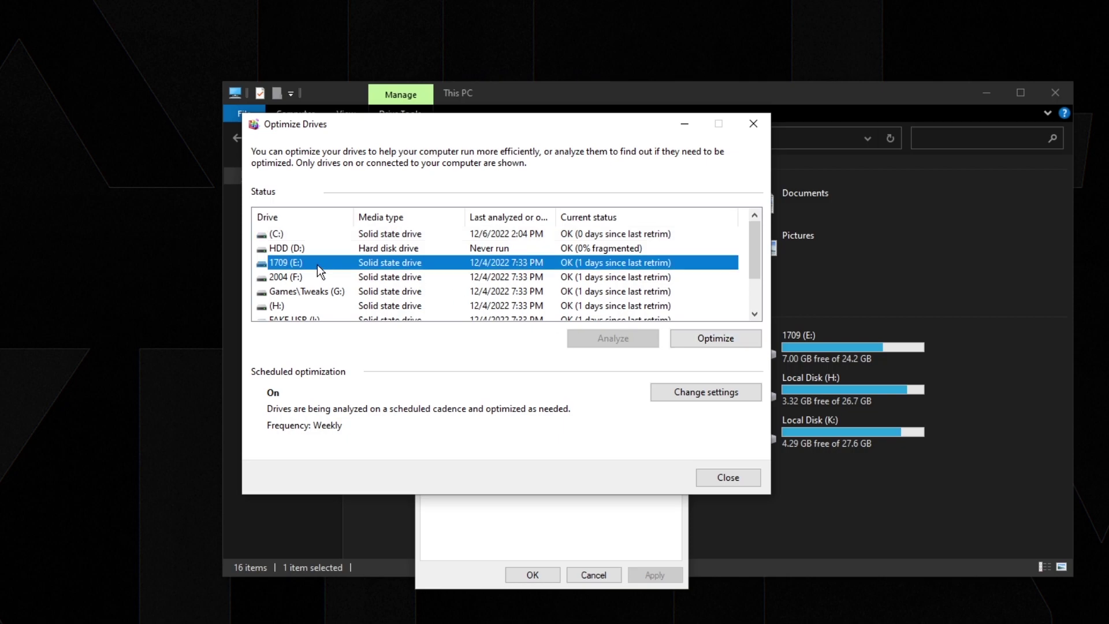
click(703, 338)
click(461, 281)
click(693, 338)
- Optimize the HDD (D:) drive and close Optimize Drives
click(439, 291)
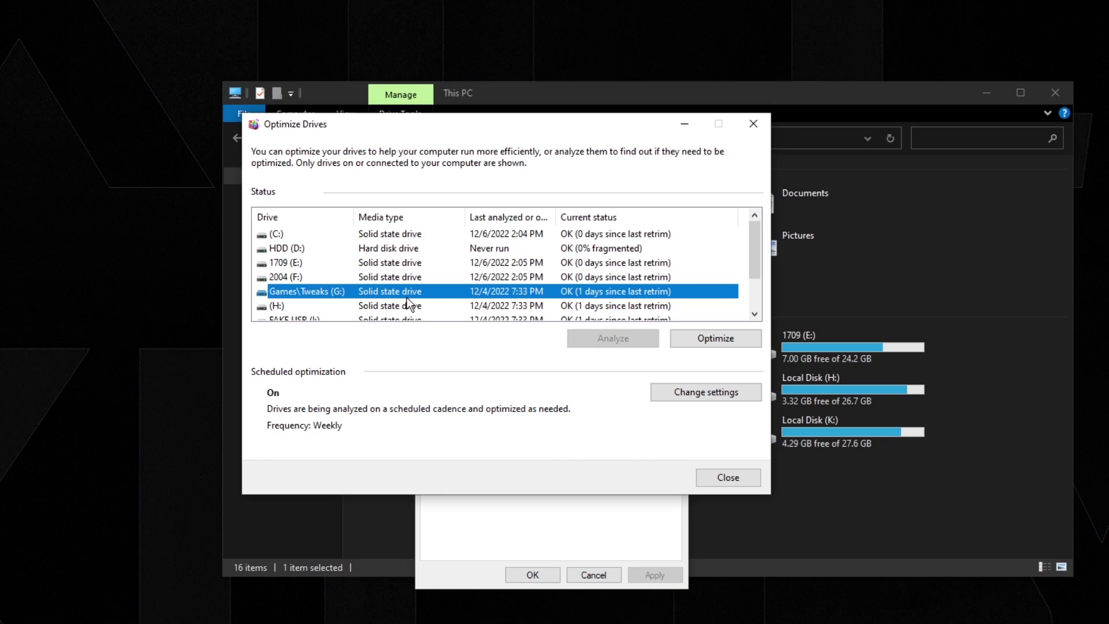
click(332, 248)
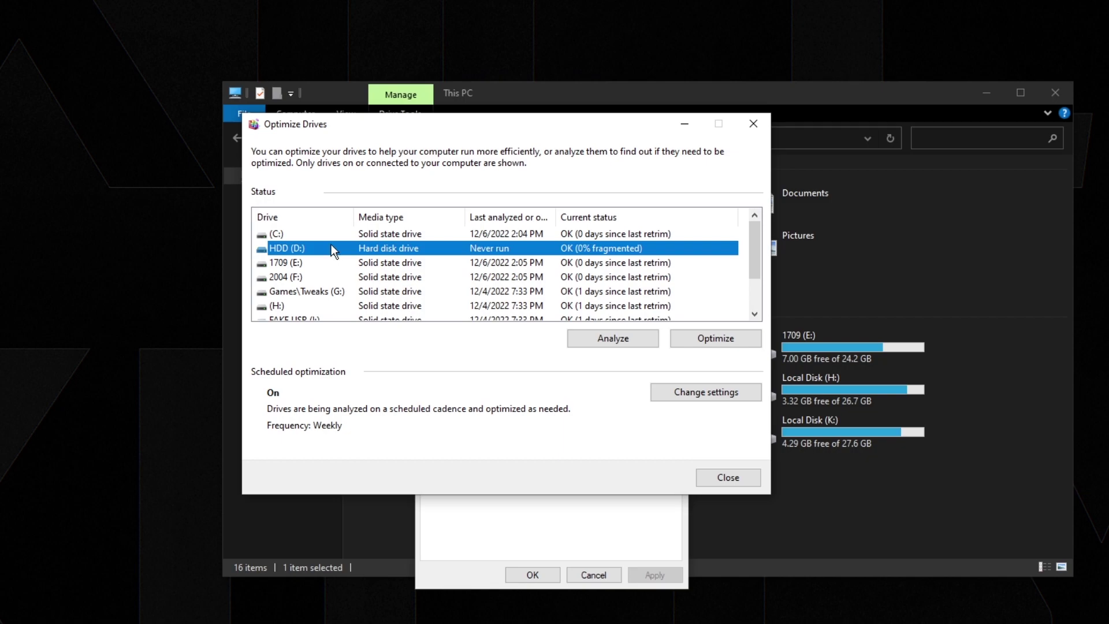
click(744, 342)
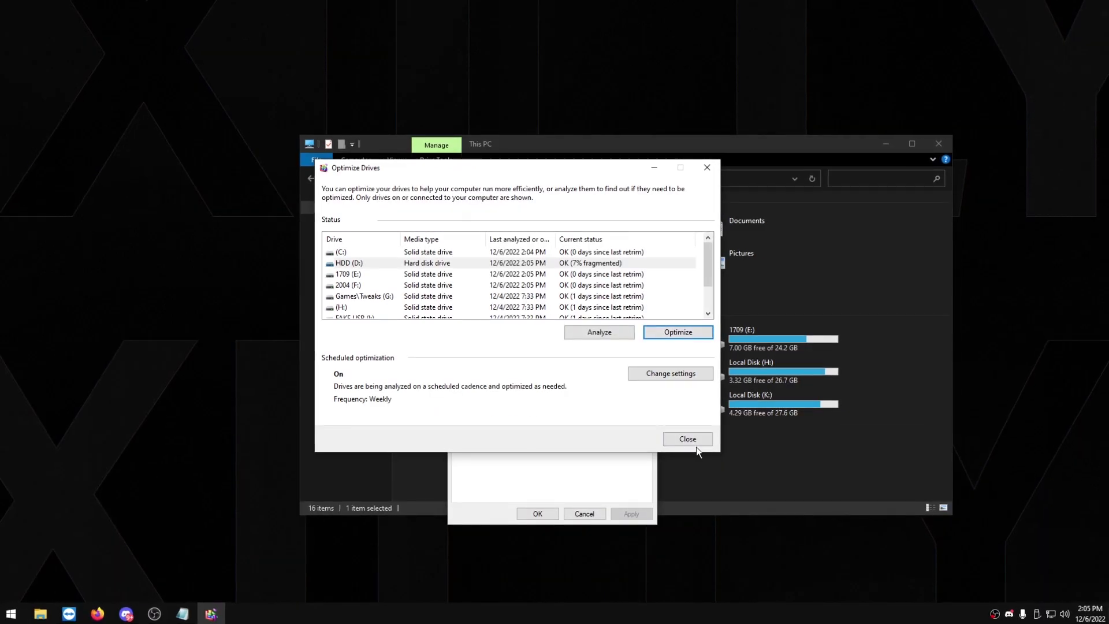
click(728, 478)
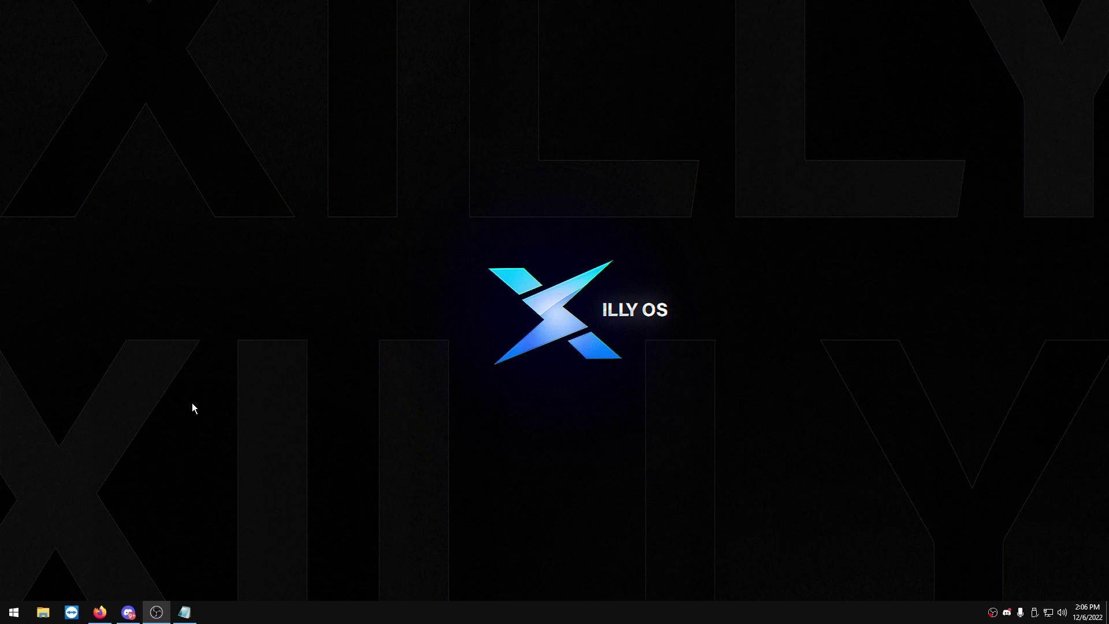
- Show Task Manager's Performance graphs for the SSD, Disk 1
key(ctrl+shift+Escape)
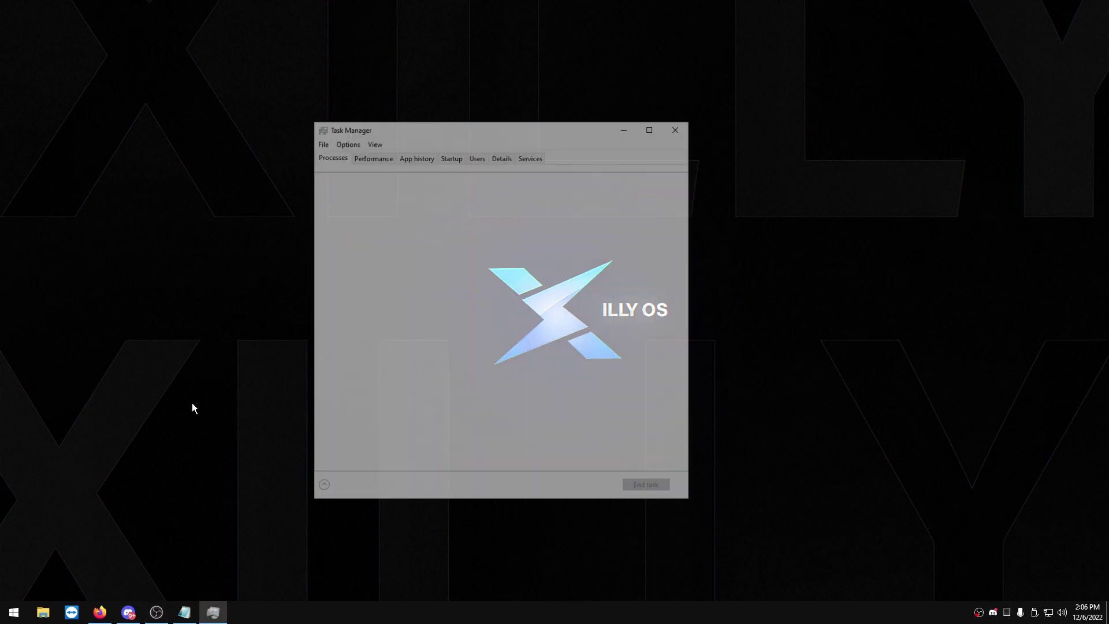
click(382, 159)
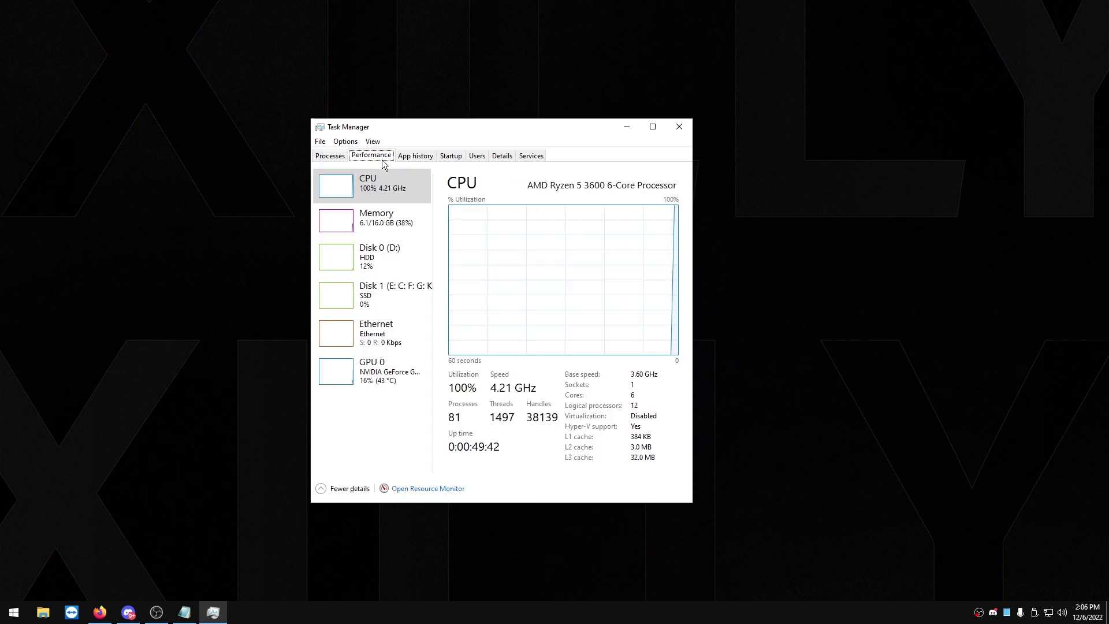
click(390, 302)
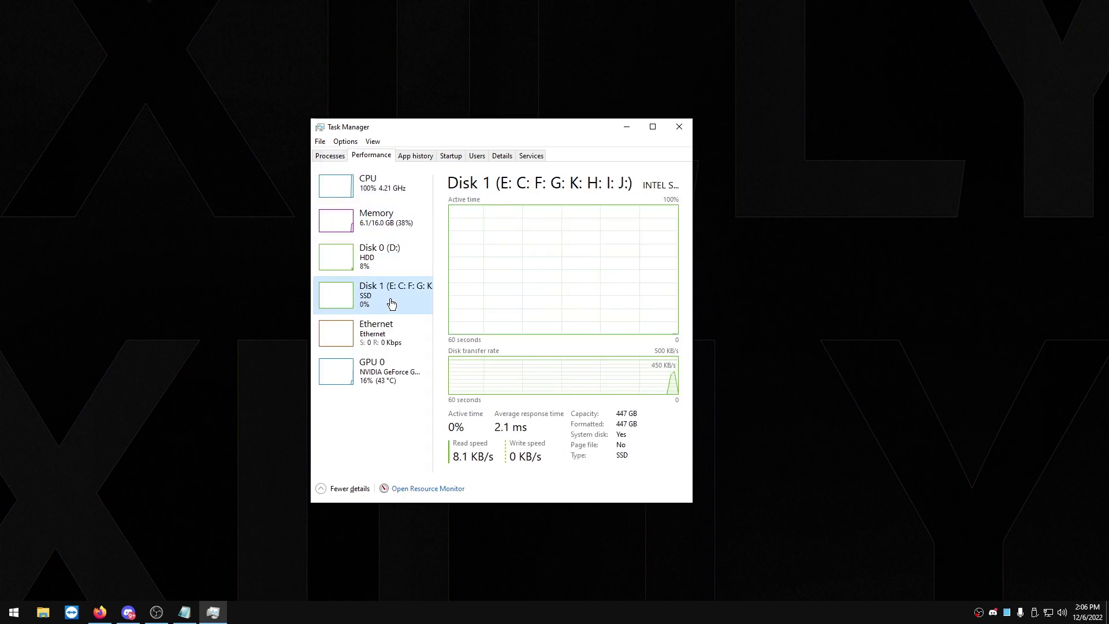